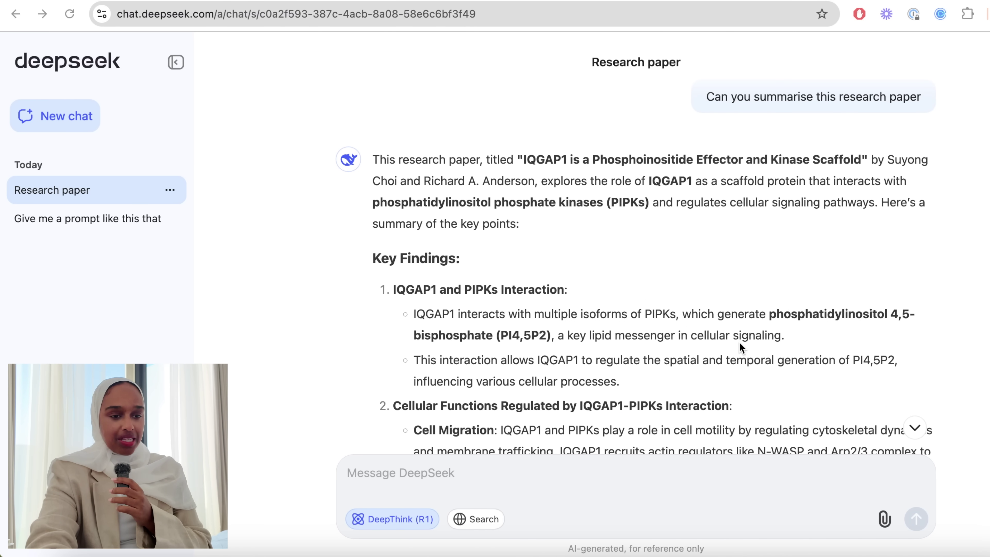
Read the summary of the uploaded IQGAP1 research paper, from the key findings through the conclusion and future directions.
scroll(740, 342, "down", 5)
scroll(740, 346, "down", 1)
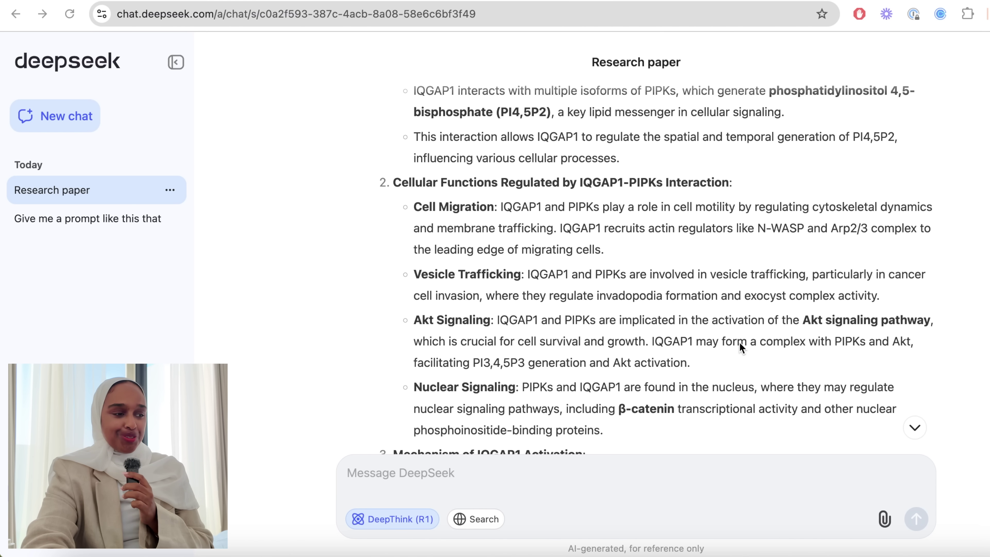
scroll(740, 342, "down", 7)
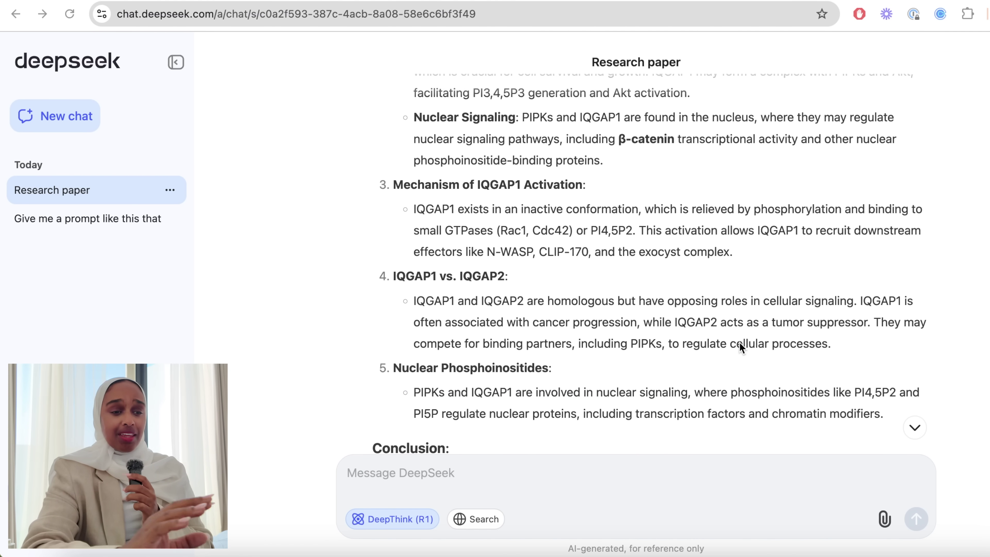
scroll(740, 342, "down", 3)
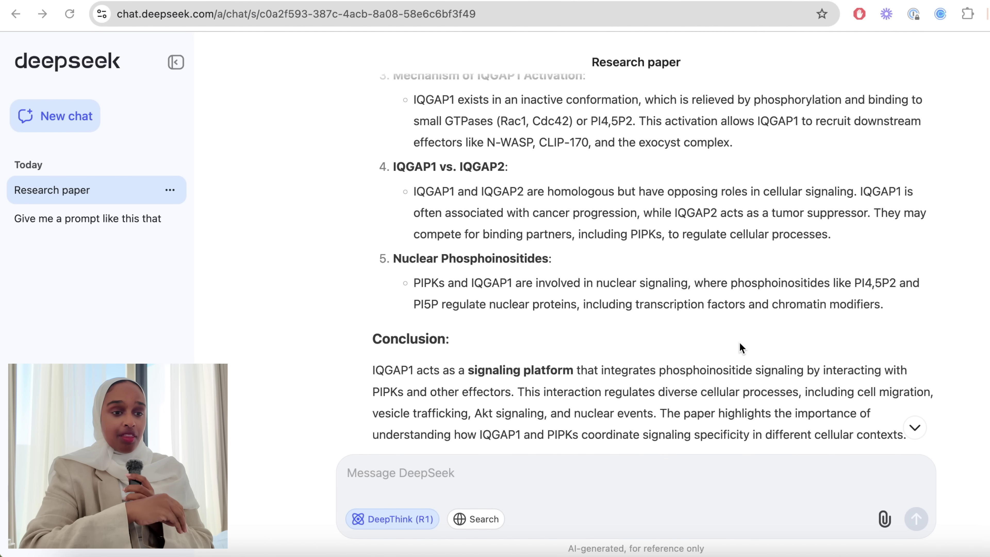
scroll(740, 342, "down", 4)
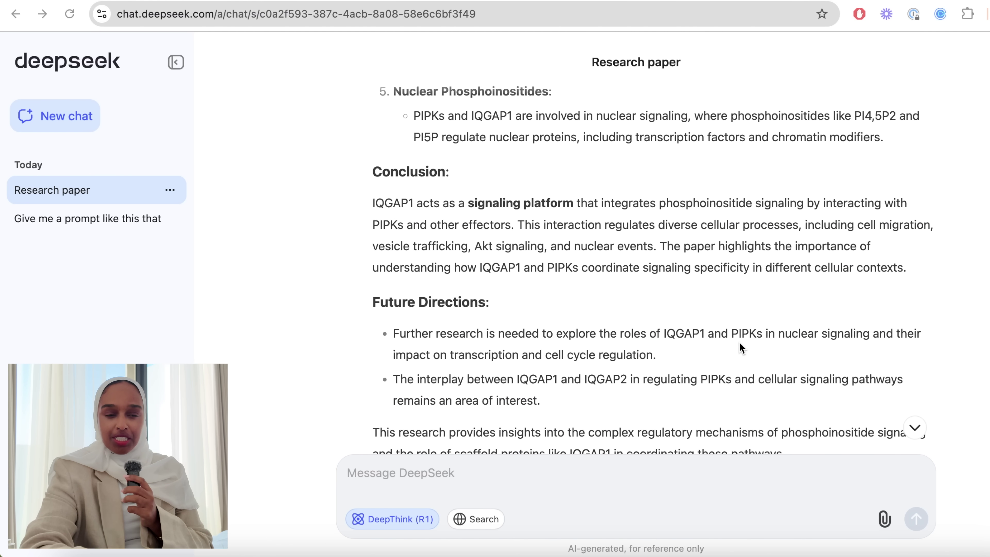
scroll(739, 342, "down", 3)
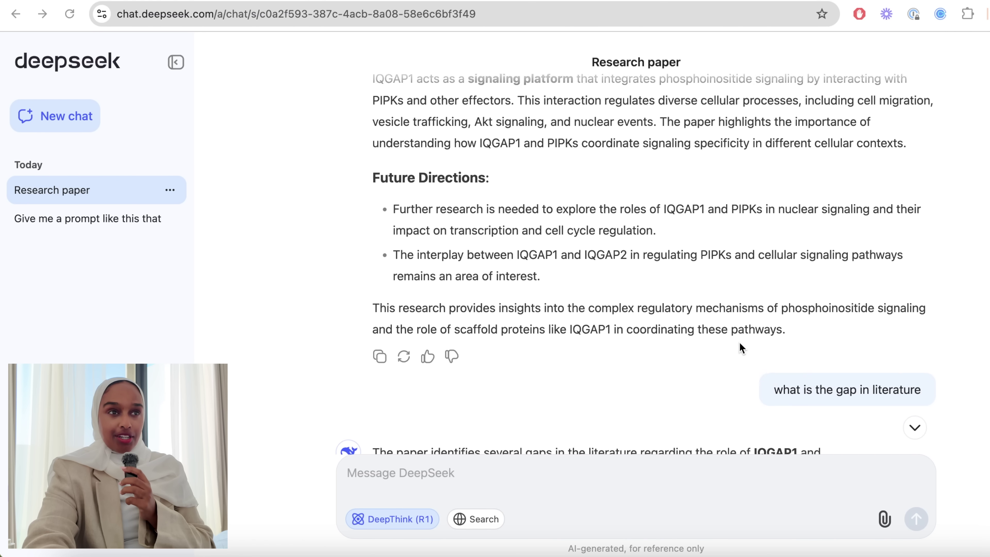
scroll(739, 342, "up", 2)
scroll(739, 342, "up", 4)
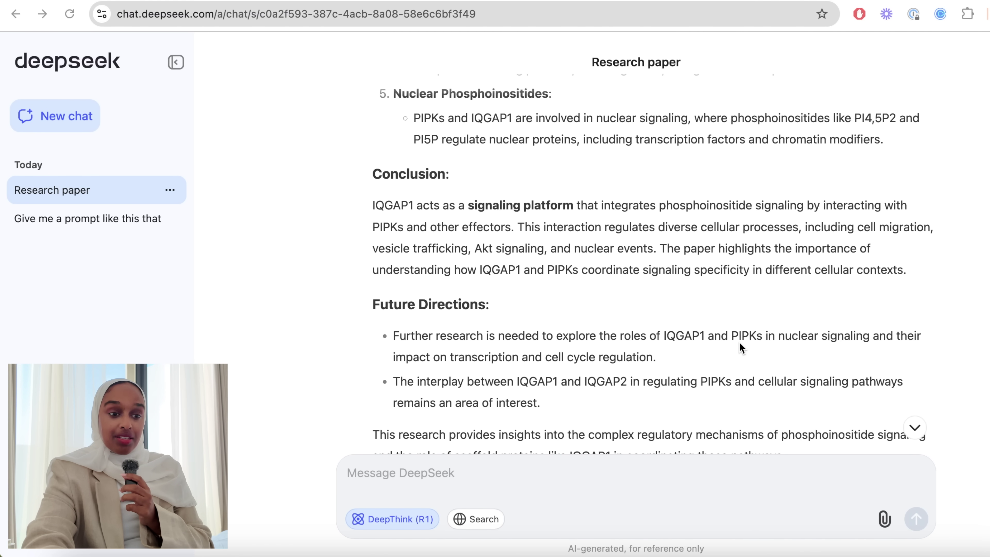
scroll(740, 343, "down", 4)
scroll(740, 342, "up", 1)
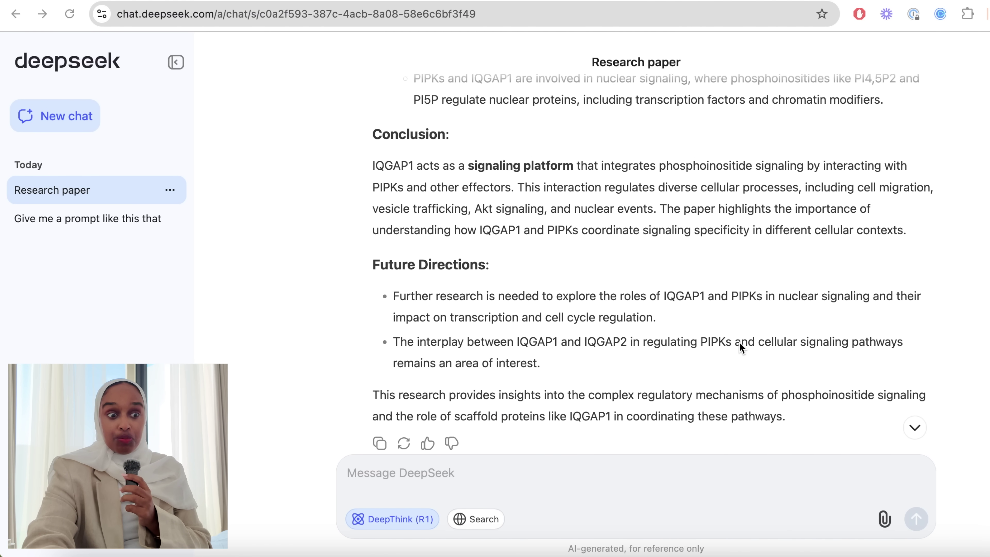
scroll(739, 343, "up", 7)
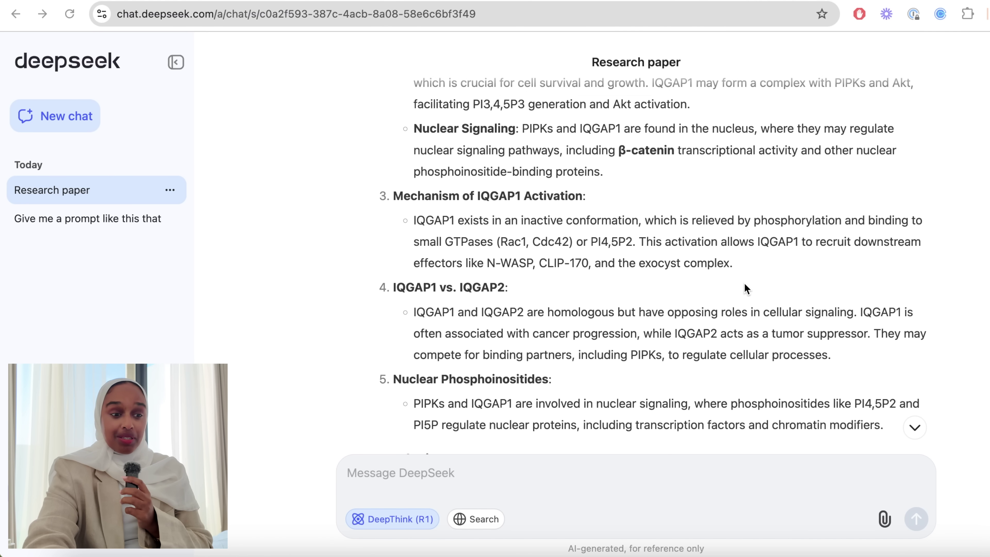
scroll(745, 289, "down", 3)
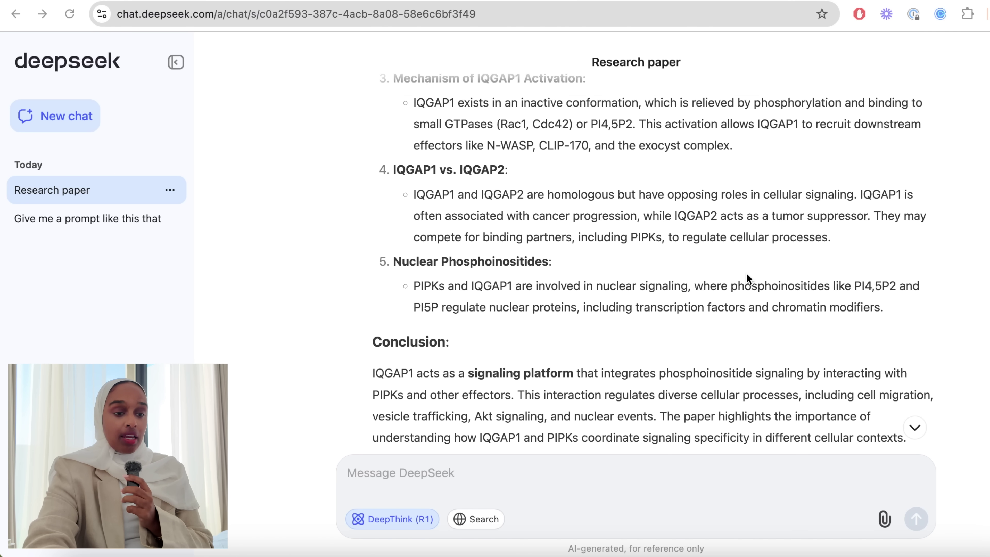
scroll(746, 273, "down", 4)
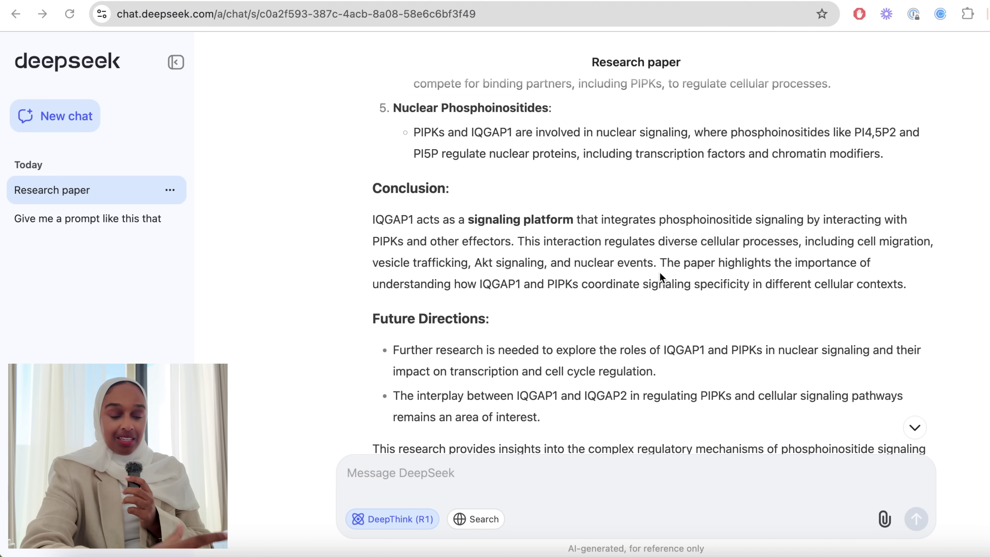
scroll(504, 243, "down", 2)
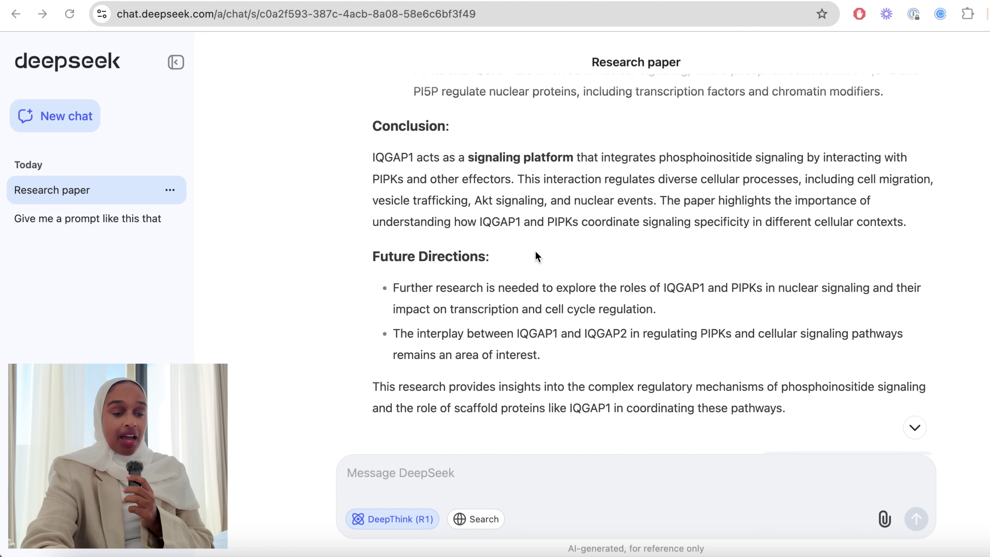
Review the answer about the gap in literature, covering each numbered gap and the closing summary of gaps.
scroll(521, 318, "down", 8)
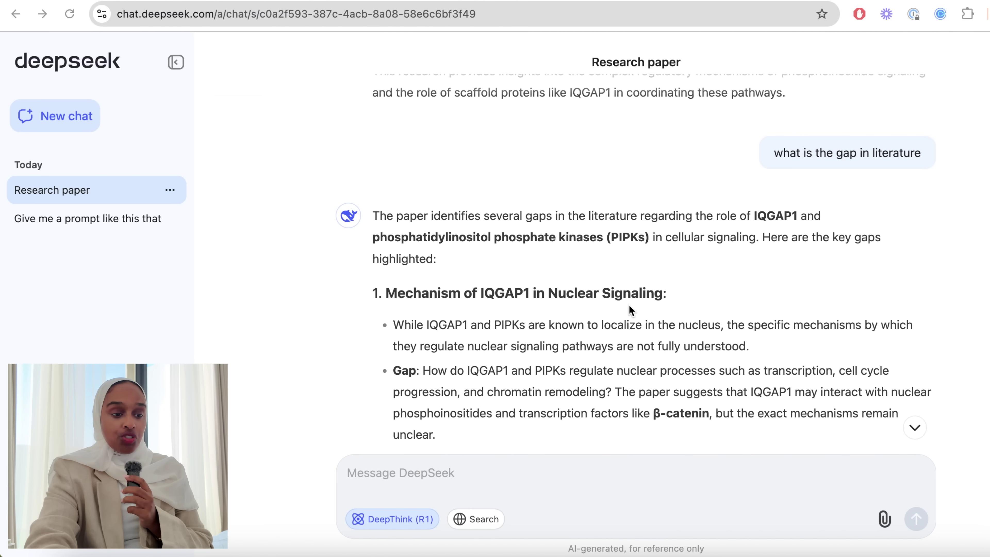
scroll(629, 306, "down", 2)
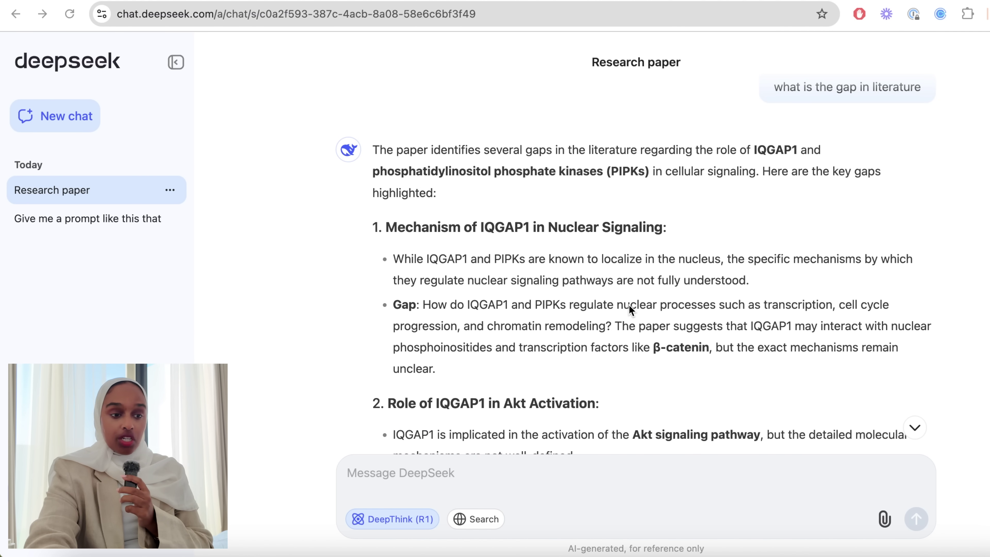
scroll(629, 305, "down", 2)
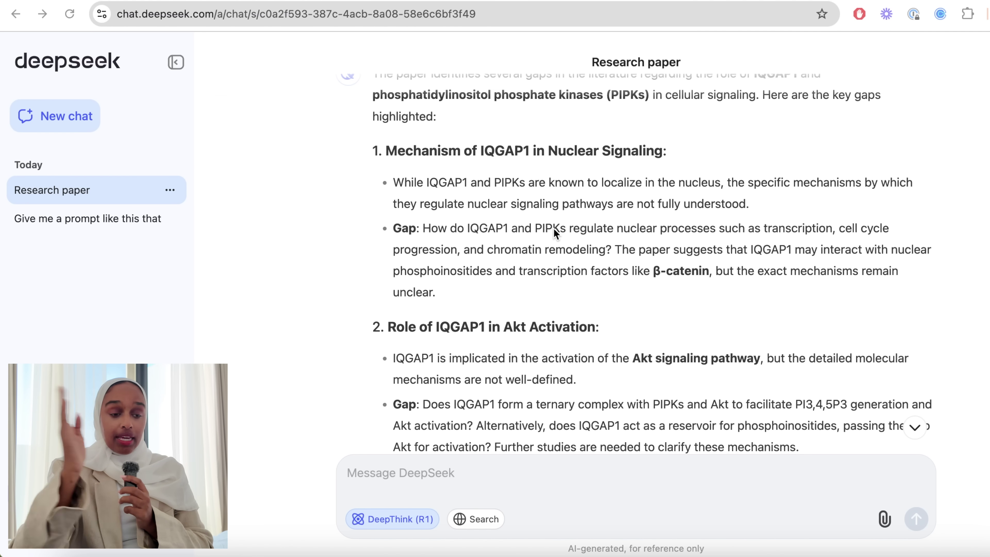
scroll(553, 228, "up", 1)
scroll(554, 228, "down", 1)
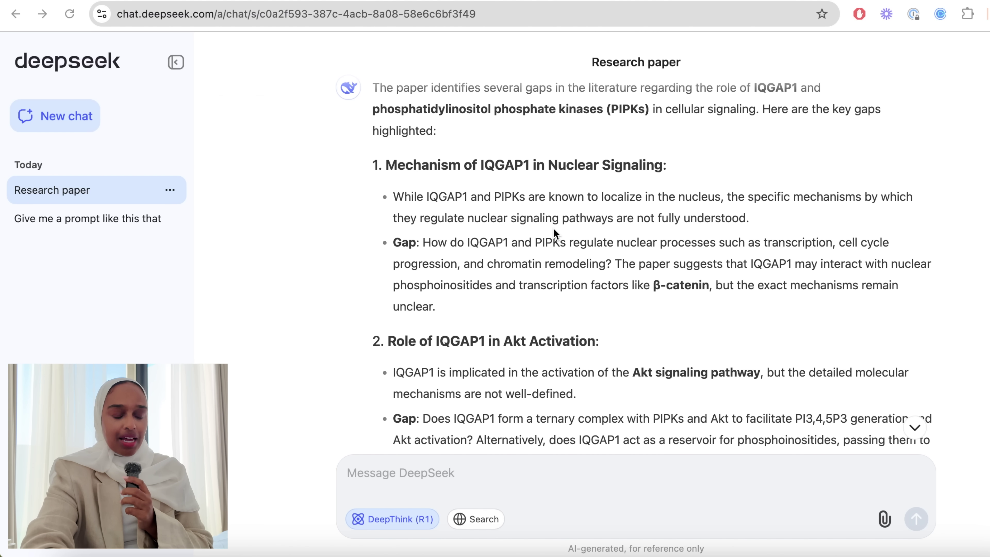
scroll(539, 182, "down", 7)
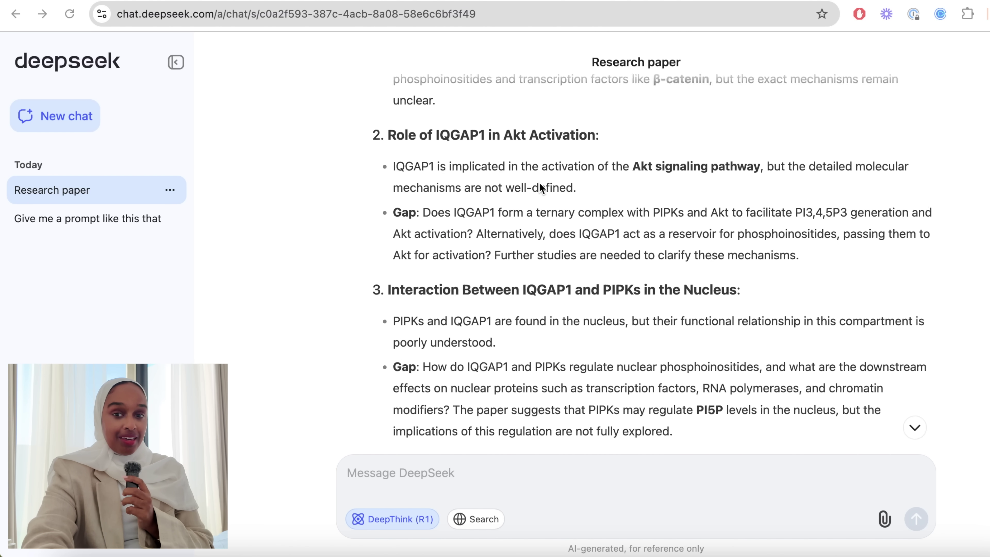
scroll(540, 183, "down", 19)
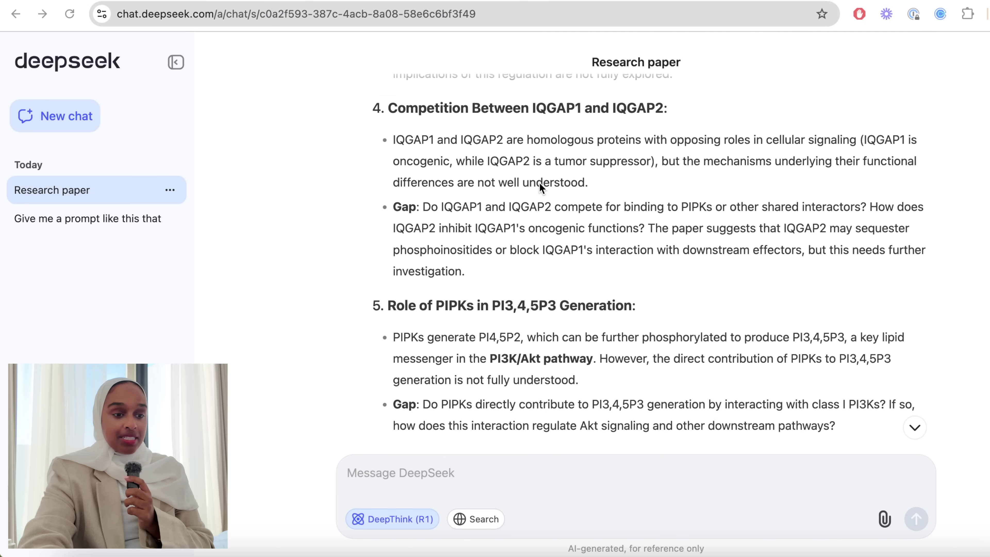
scroll(539, 183, "down", 7)
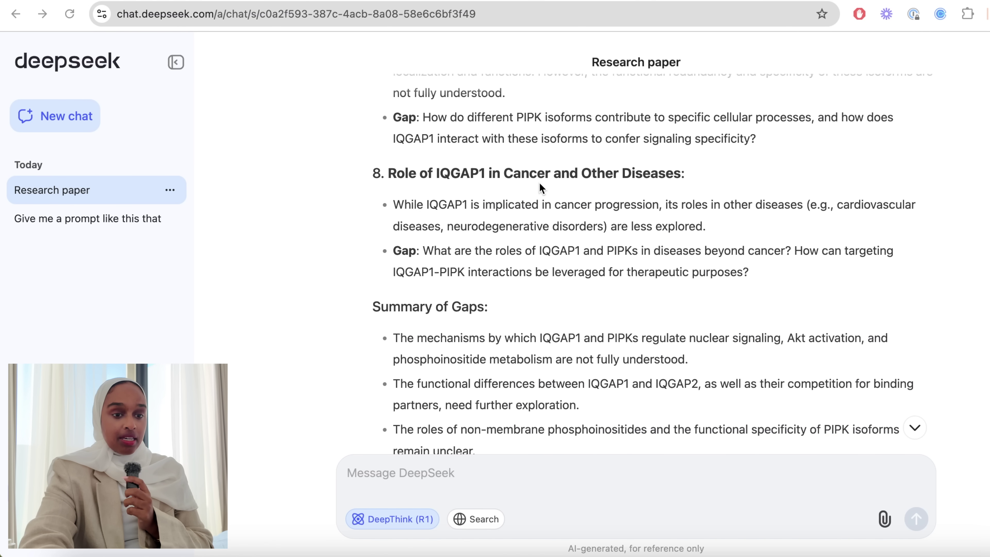
scroll(540, 182, "up", 2)
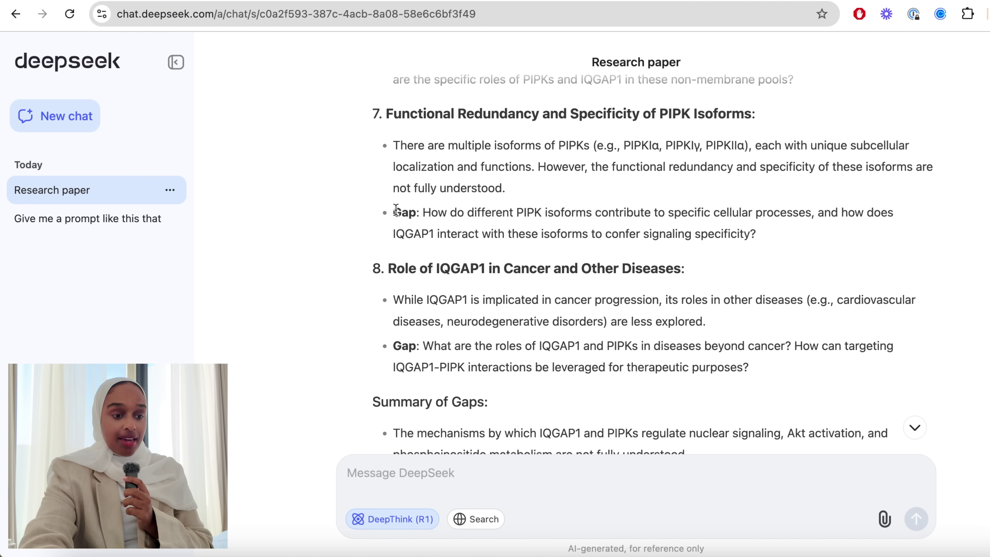
left_click_drag(396, 209, 477, 228)
left_click(473, 234)
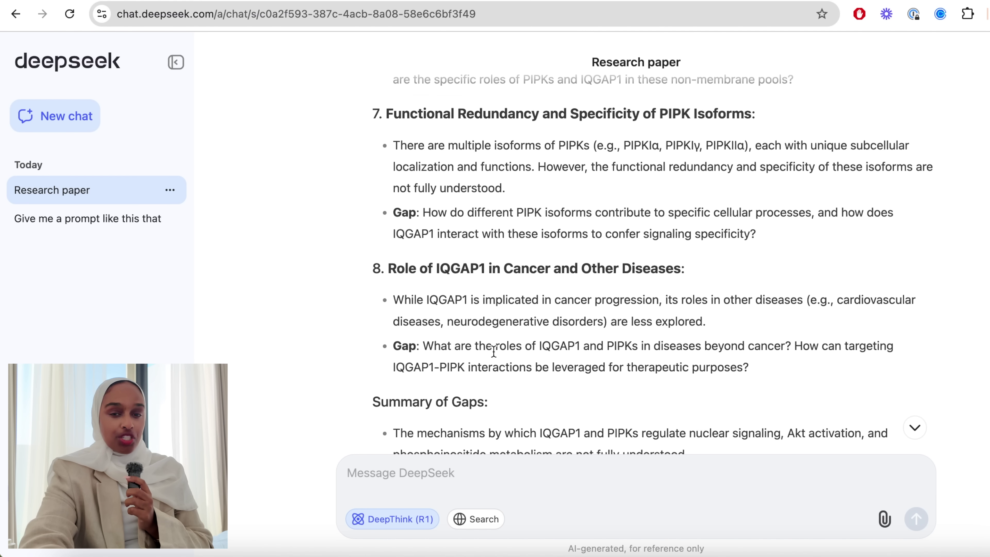
scroll(773, 411, "up", 3)
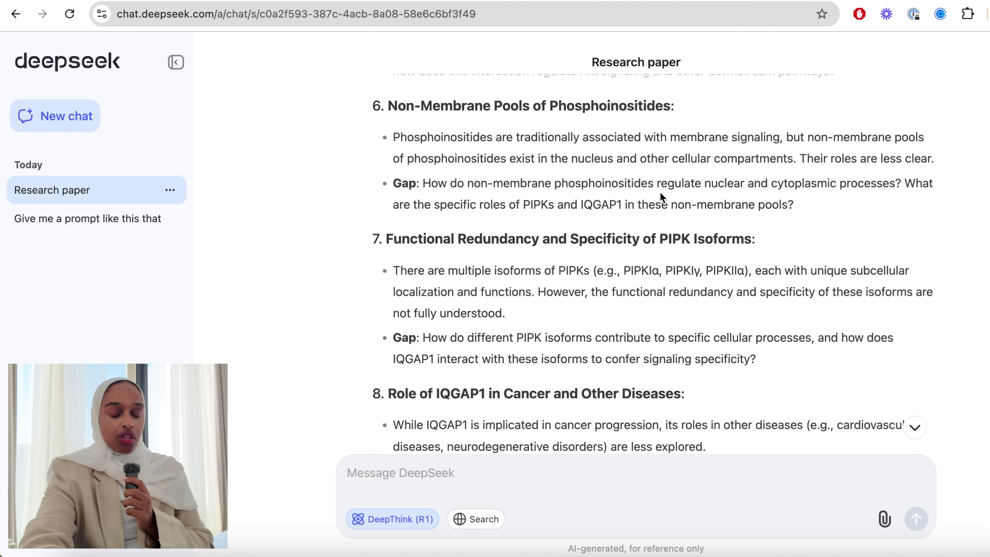
scroll(668, 219, "up", 10)
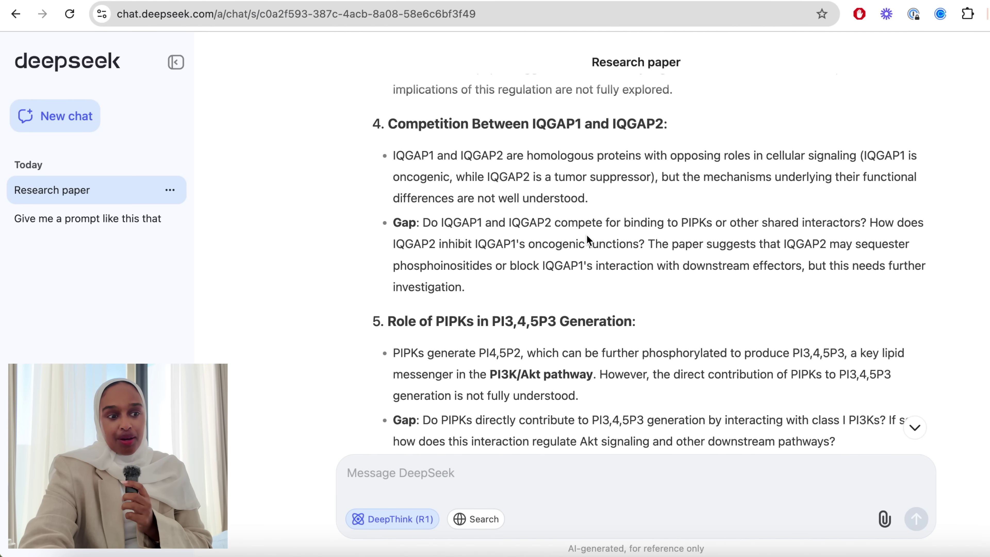
scroll(569, 283, "down", 15)
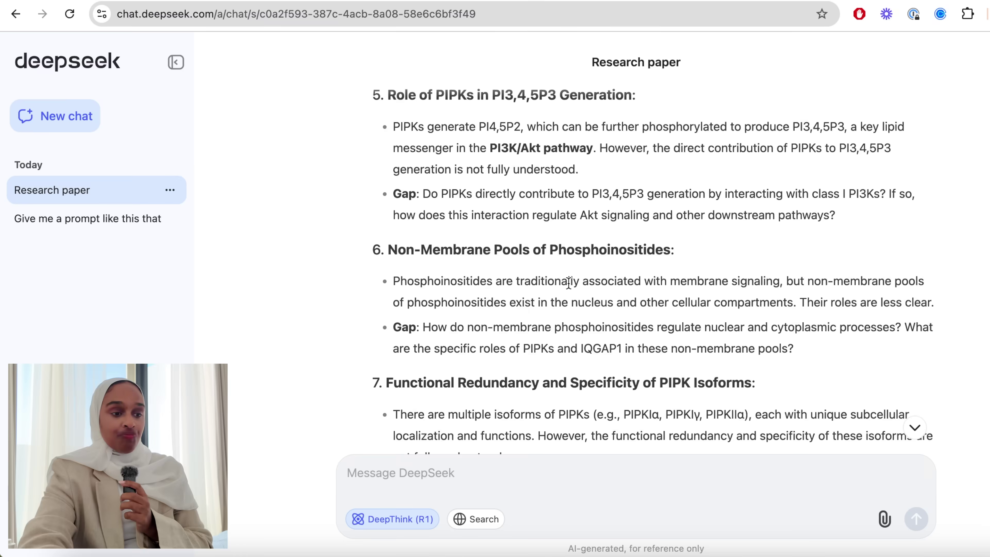
scroll(569, 283, "down", 5)
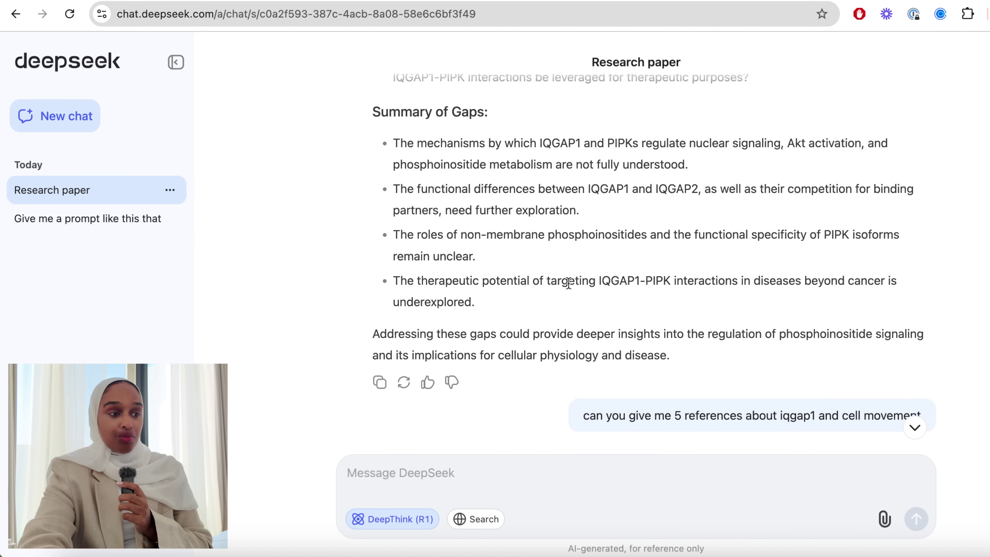
Look through the five references about IQGAP1 and cell movement, down to the fifth one.
scroll(447, 329, "down", 5)
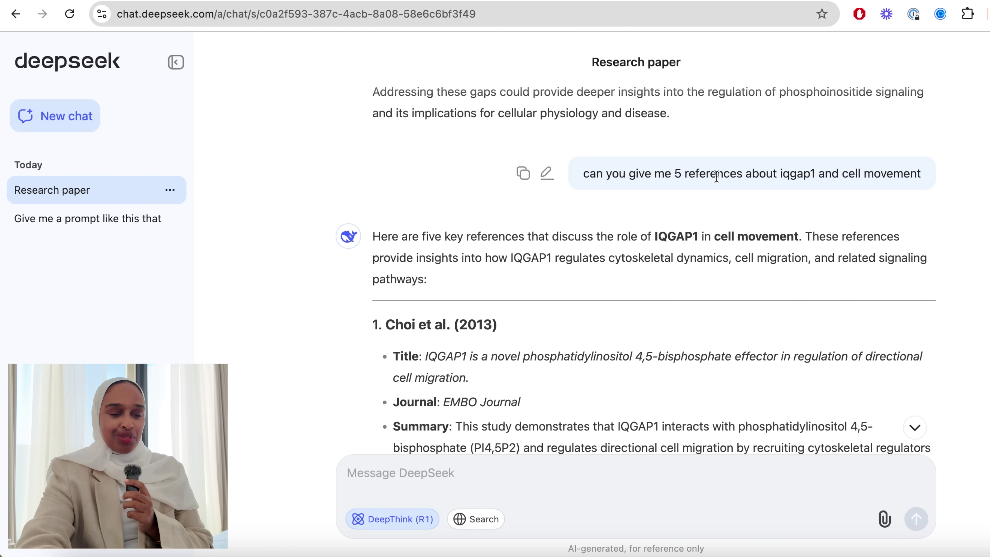
scroll(722, 190, "down", 1)
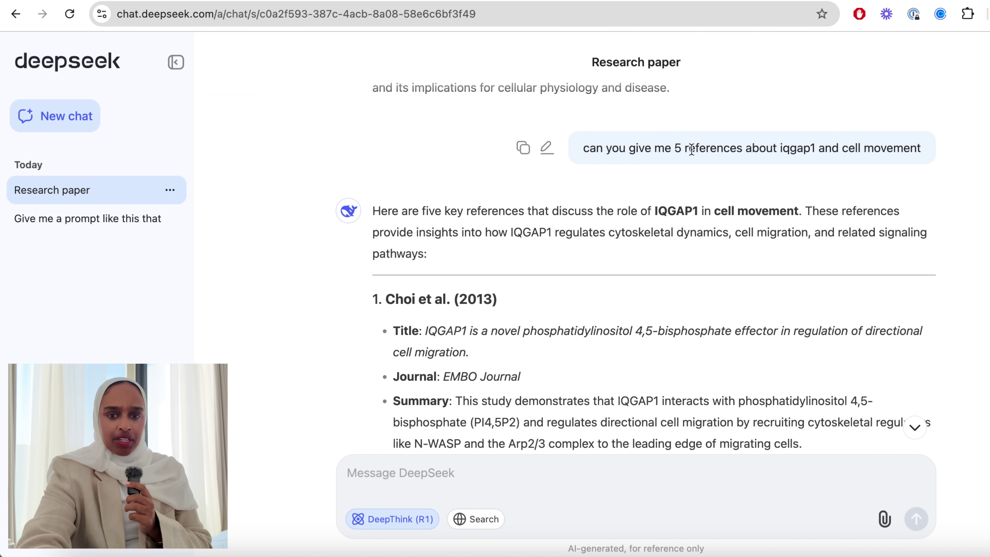
scroll(684, 283, "down", 5)
scroll(683, 283, "down", 20)
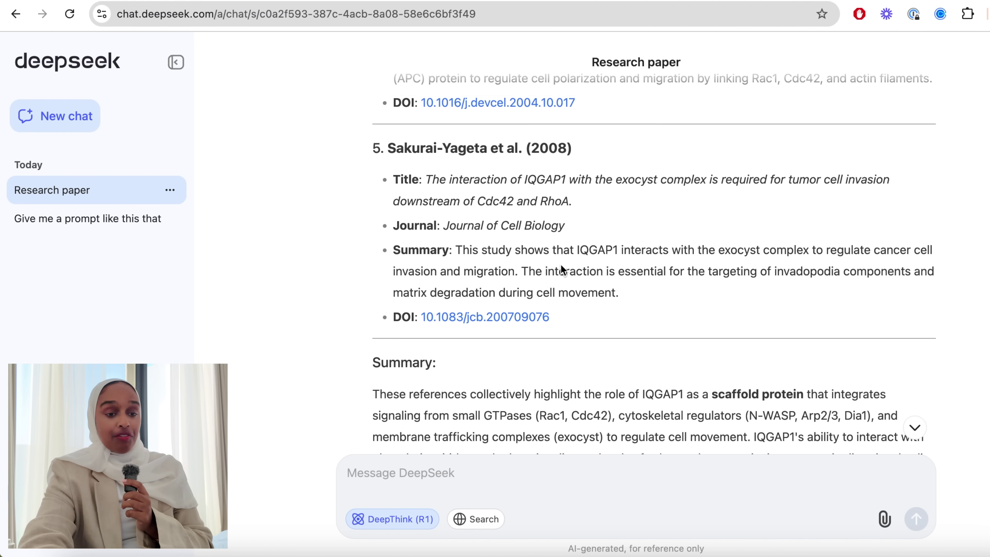
Open the fifth reference's DOI link, 10.1083/jcb.200709076, check the article title on the journal page, and return to the chat.
left_click(517, 320)
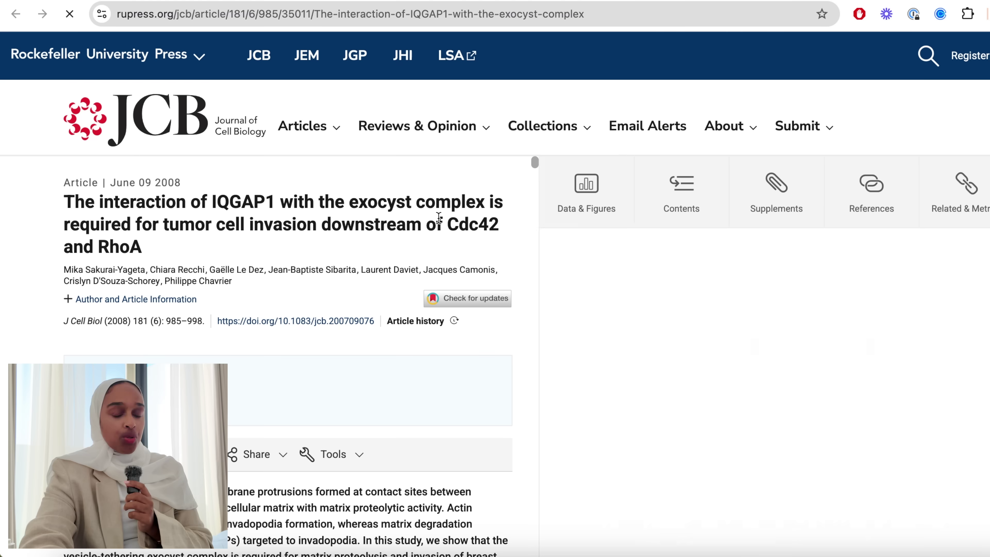
double_click(273, 225)
left_click(250, 214)
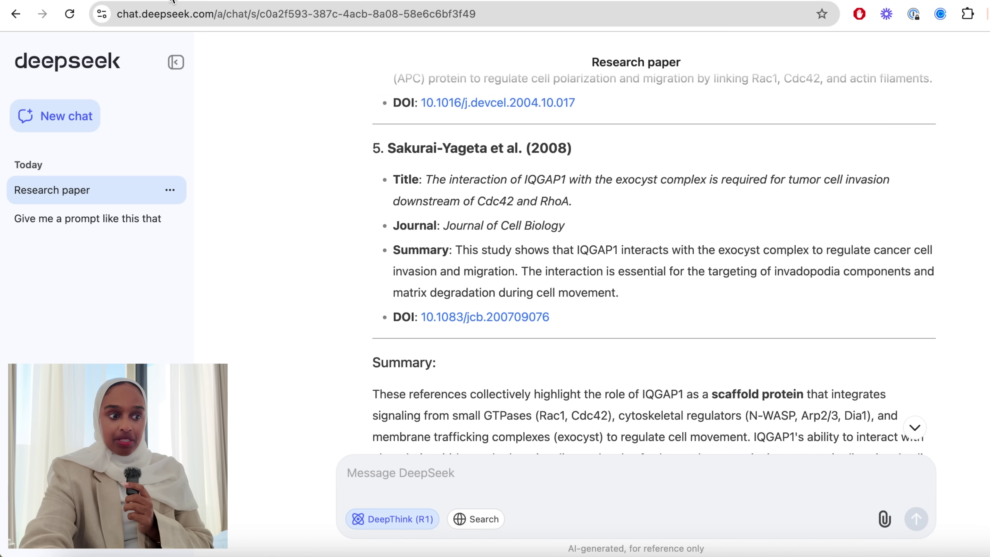
left_click(172, 4)
Review the five papers suggested as related to the uploaded literature, continuing to the essay outline request about IQGAP1 and cell movement.
scroll(690, 218, "down", 2)
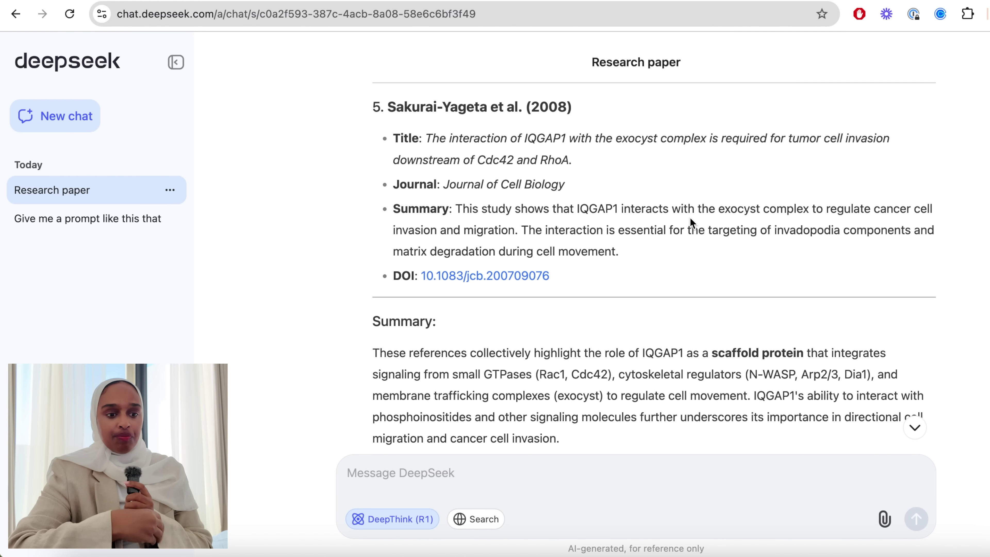
scroll(690, 218, "down", 5)
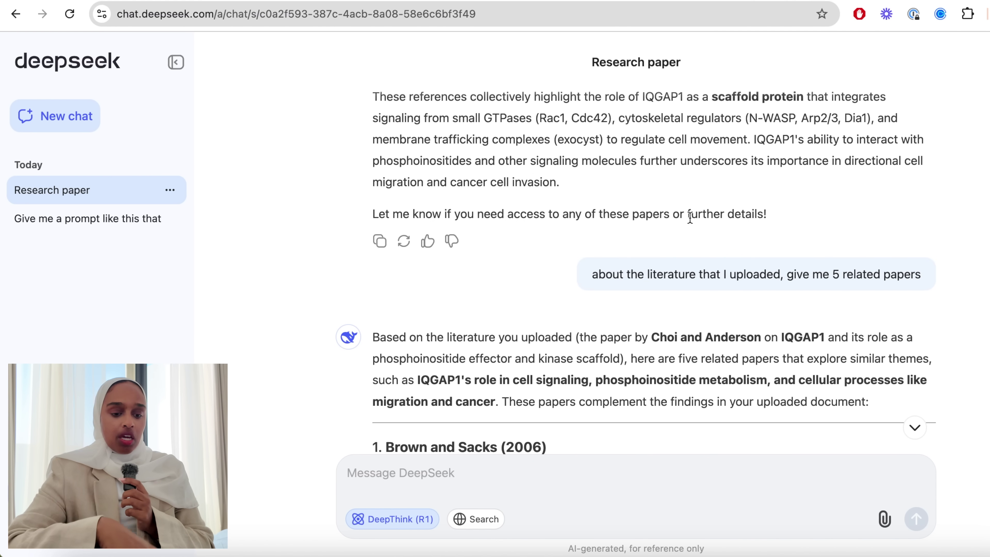
scroll(690, 217, "down", 3)
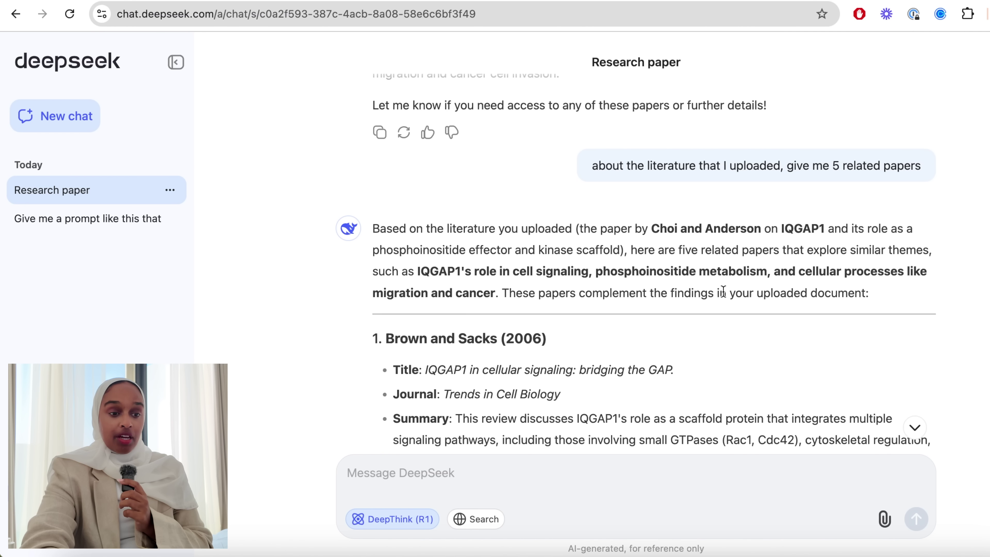
scroll(722, 312, "down", 5)
scroll(569, 319, "down", 10)
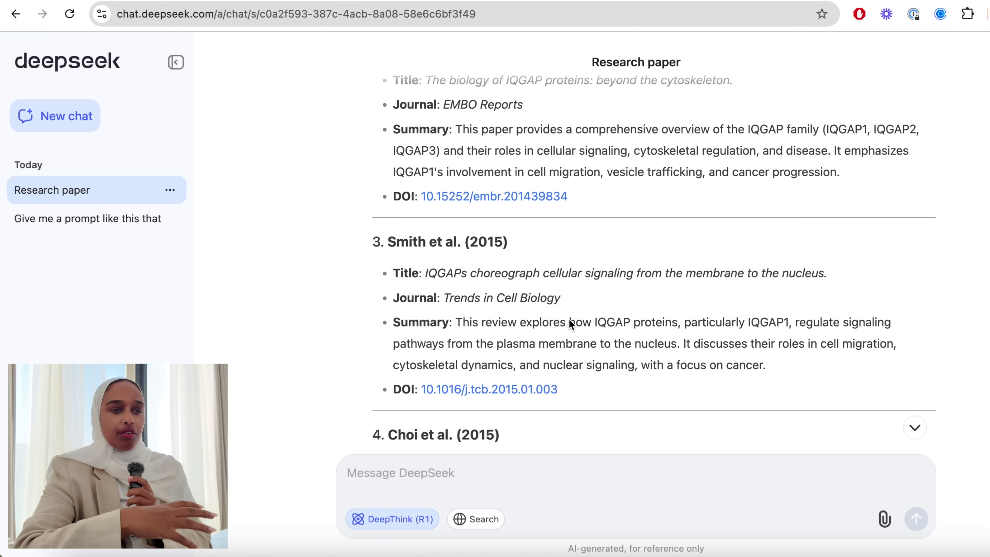
scroll(546, 274, "down", 5)
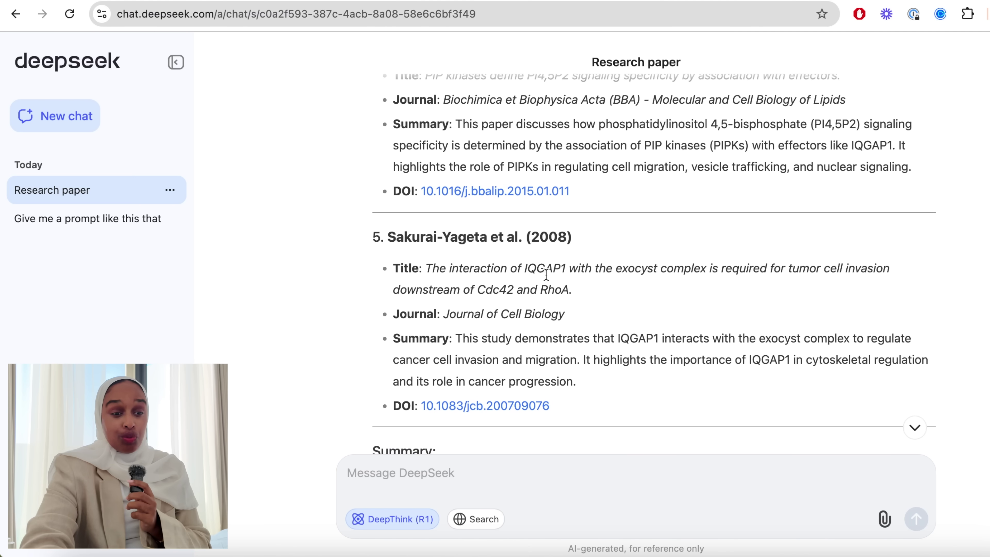
scroll(546, 274, "down", 10)
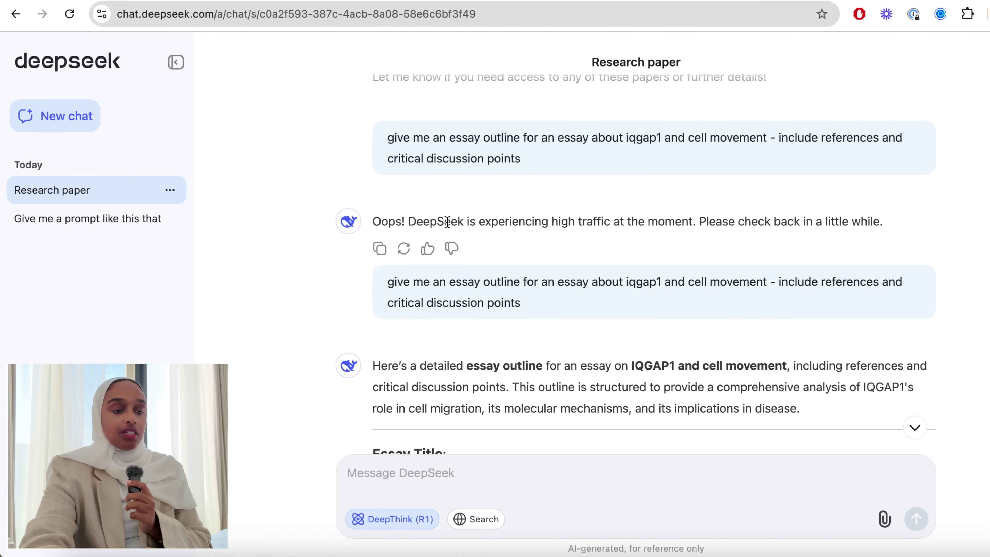
Read the high-traffic reply to the essay outline request and the regenerated outline's introduction, including its thesis statement.
left_click_drag(447, 222, 535, 222)
left_click(569, 223)
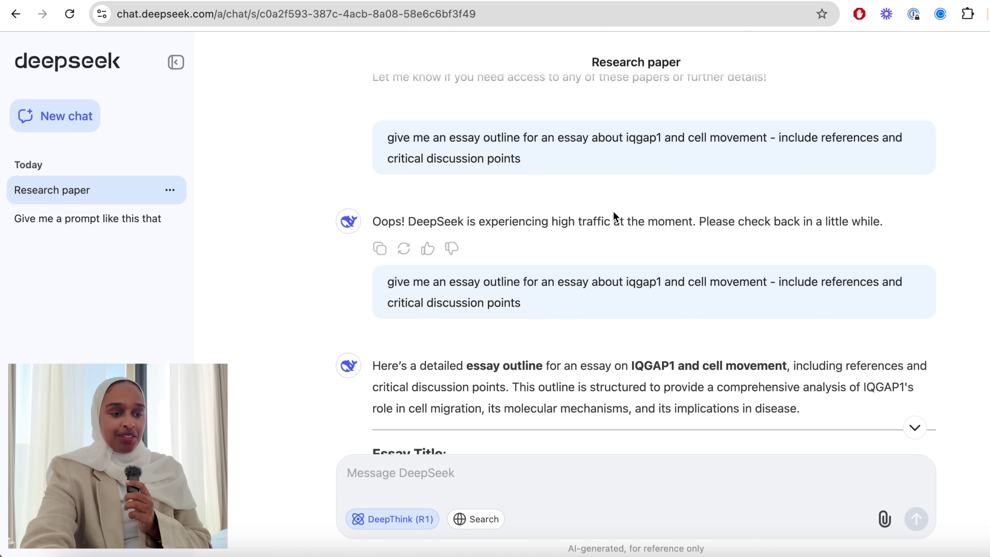
scroll(605, 215, "down", 3)
scroll(597, 239, "down", 9)
scroll(597, 239, "down", 2)
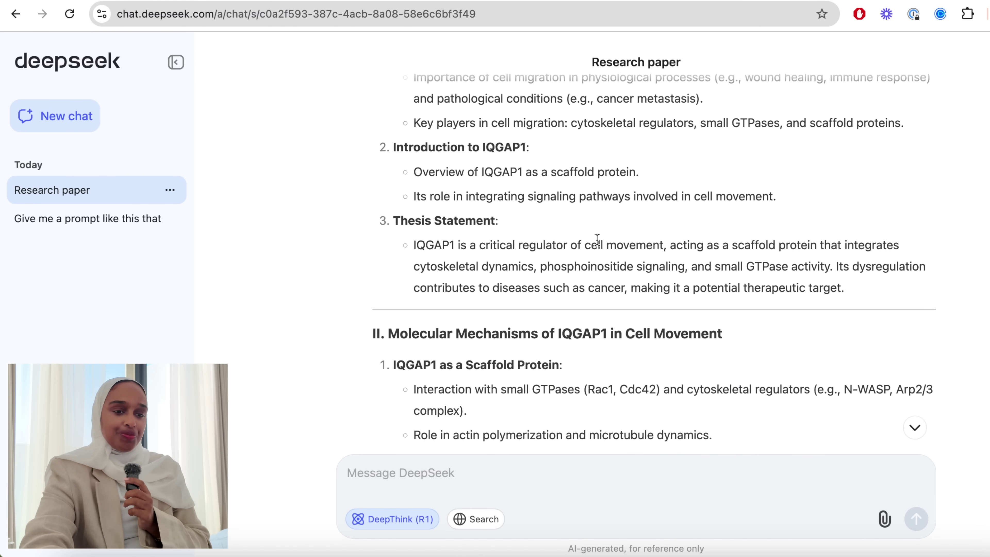
scroll(597, 239, "up", 4)
scroll(597, 239, "down", 1)
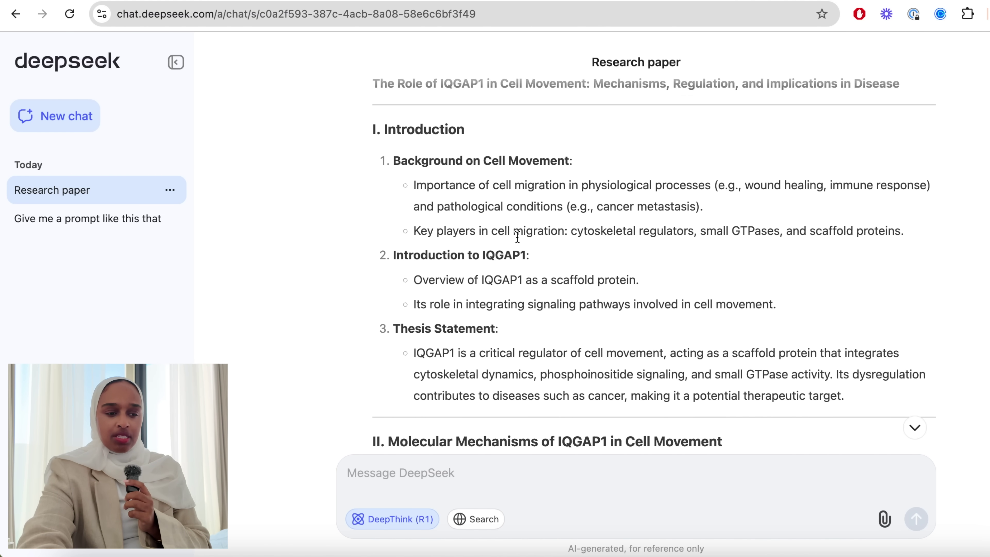
Review the rest of the essay outline, from the molecular mechanisms through the critical discussion points to the reference list.
scroll(518, 237, "down", 12)
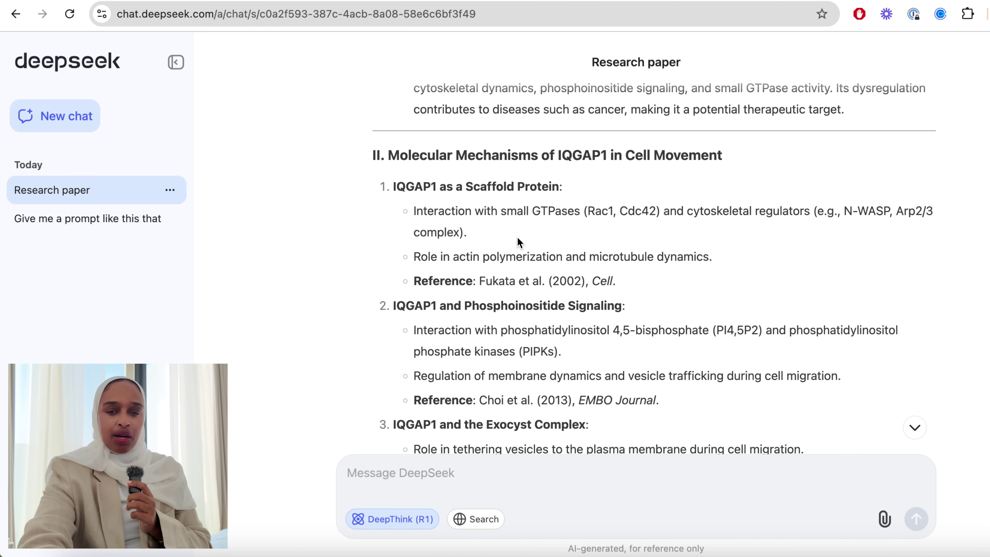
scroll(519, 262, "down", 15)
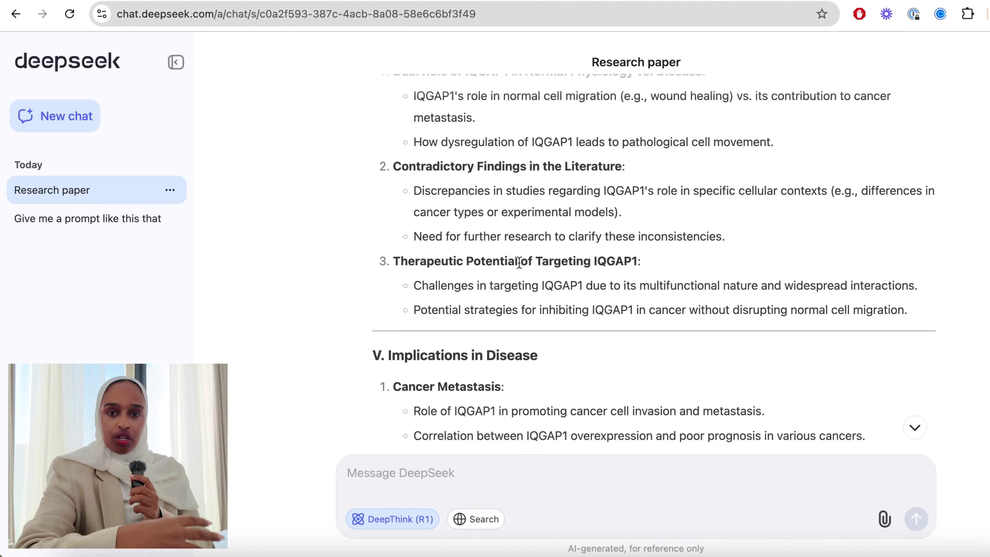
scroll(518, 273, "up", 1)
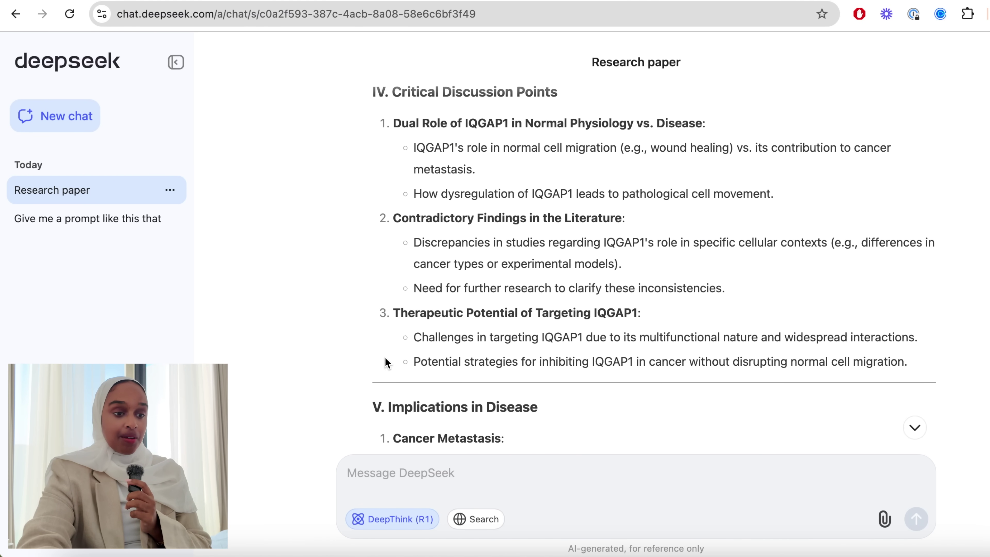
scroll(498, 301, "down", 12)
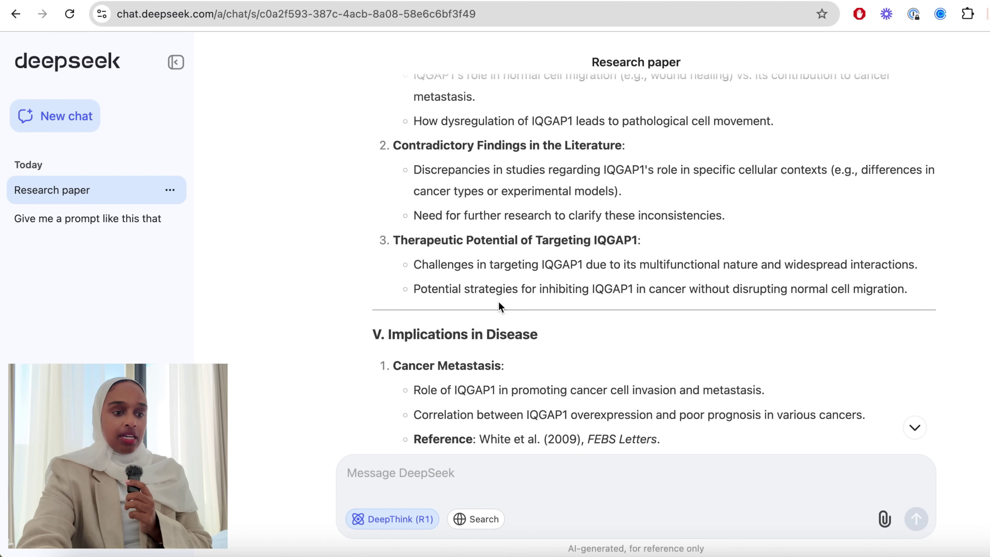
scroll(498, 301, "down", 12)
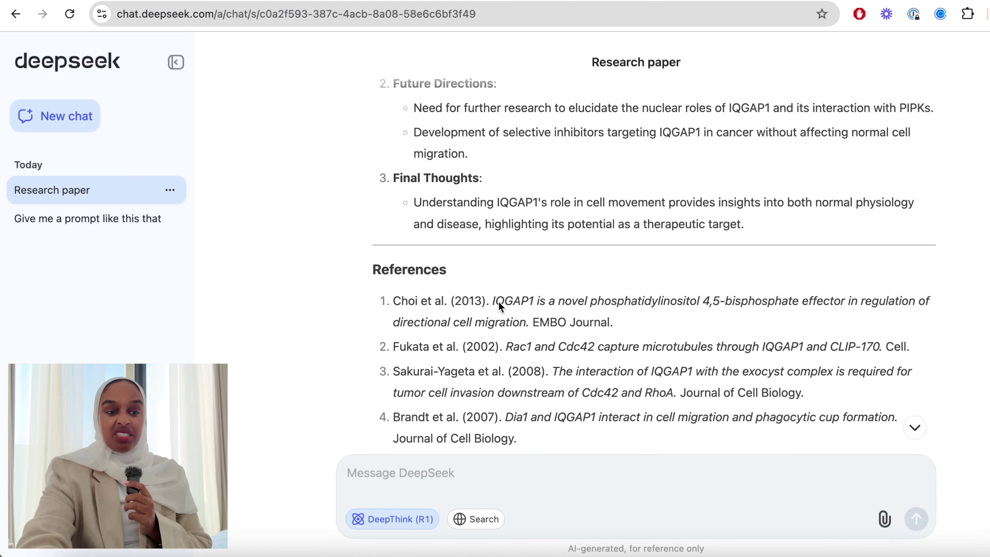
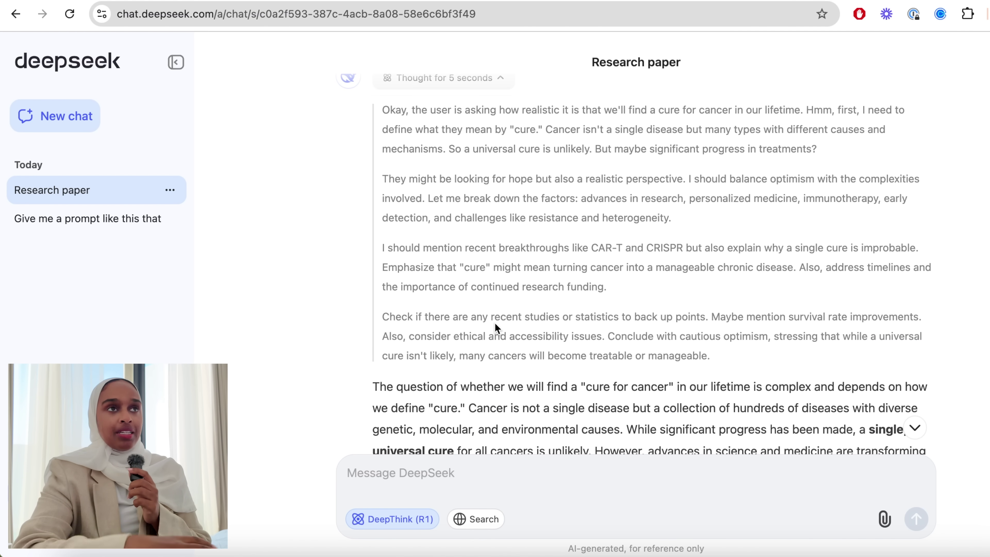
Examine the question about finding a cure for cancer in our lifetime and the reasoning about how "cure" is defined.
scroll(495, 324, "up", 1)
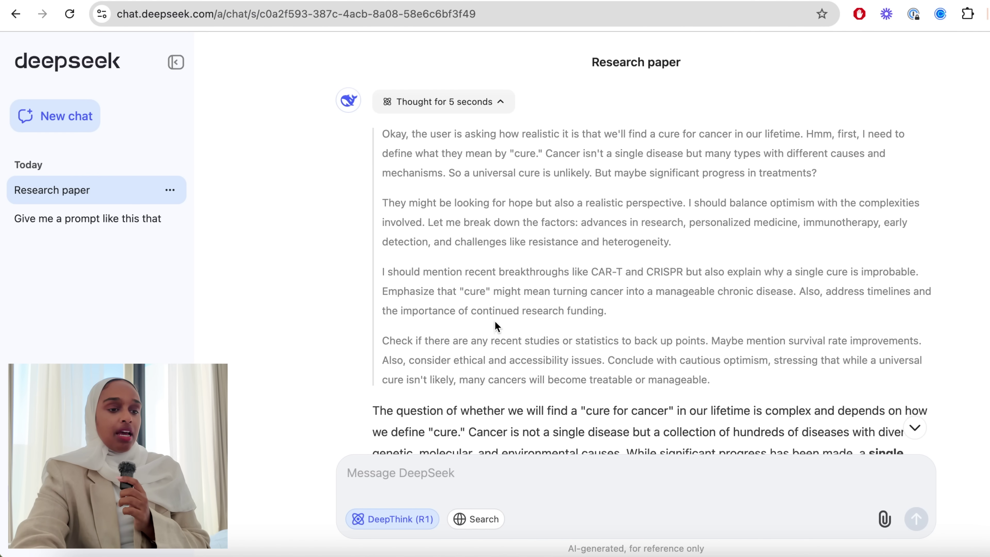
scroll(498, 206, "up", 3)
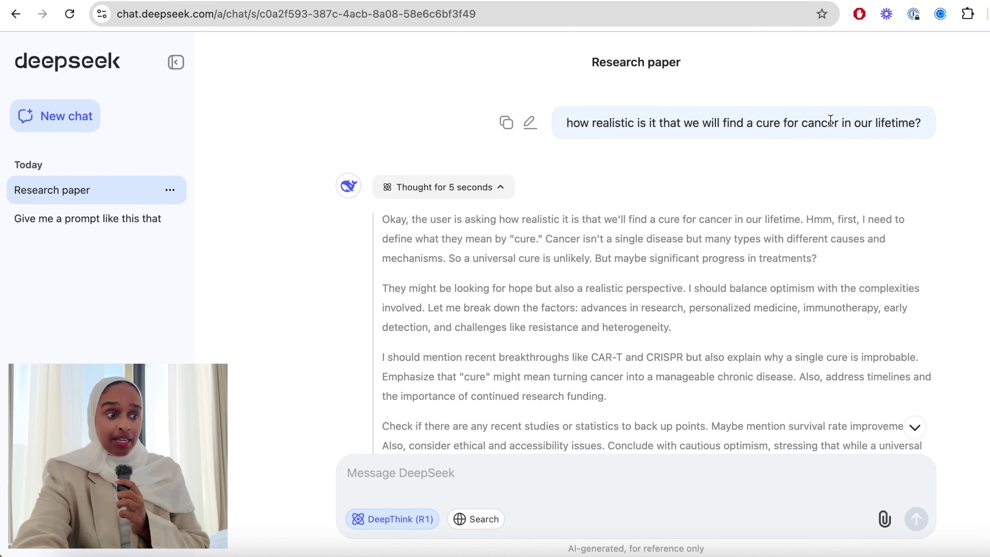
scroll(692, 215, "down", 3)
scroll(692, 215, "down", 1)
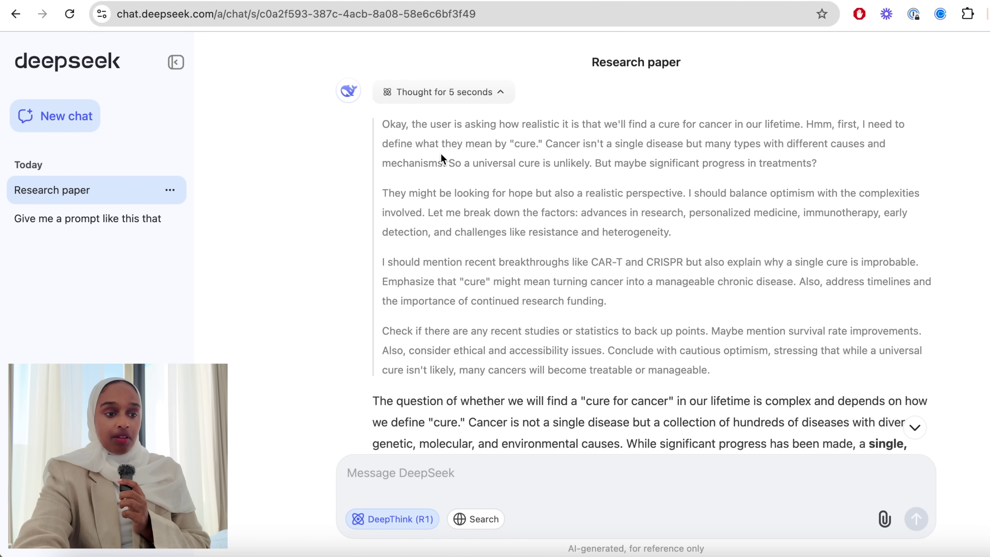
double_click(529, 147)
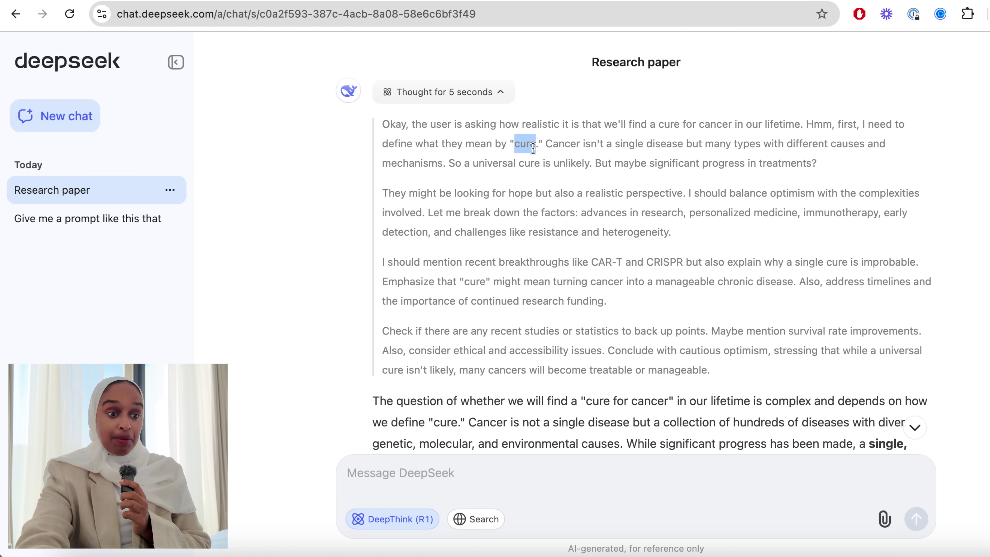
left_click(521, 239)
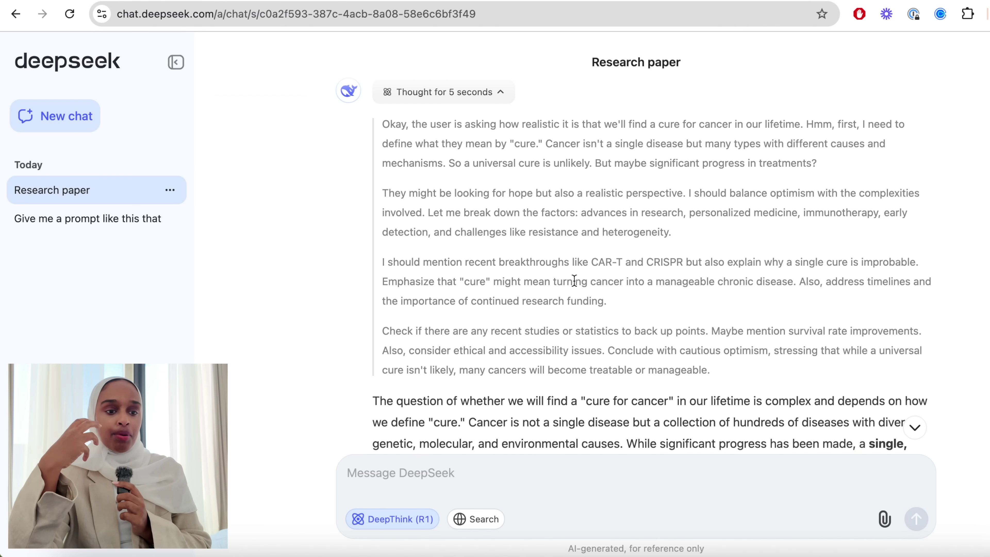
Read the answer on a cancer cure, from its opening through the critical discussion points, conclusion and references.
scroll(574, 279, "down", 2)
scroll(565, 309, "down", 6)
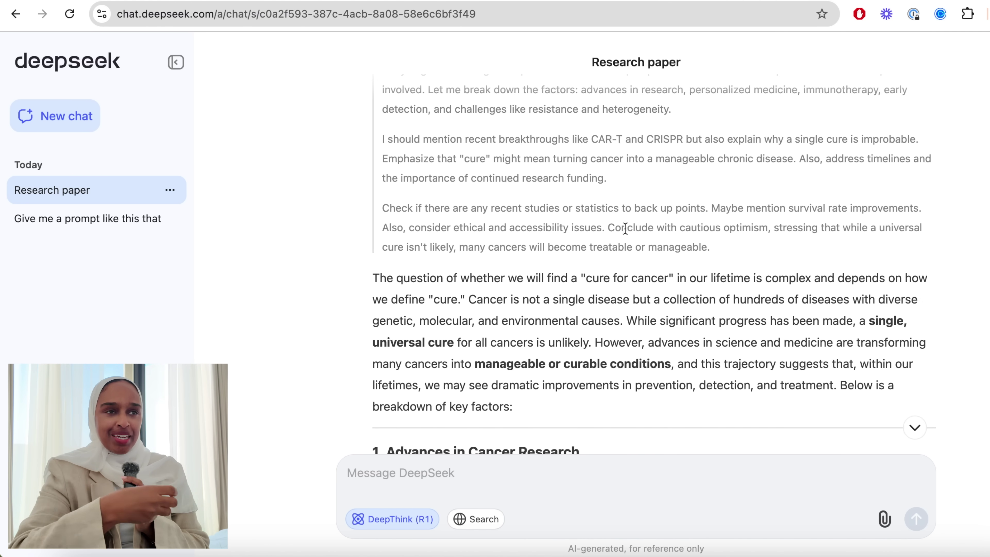
scroll(614, 246, "down", 4)
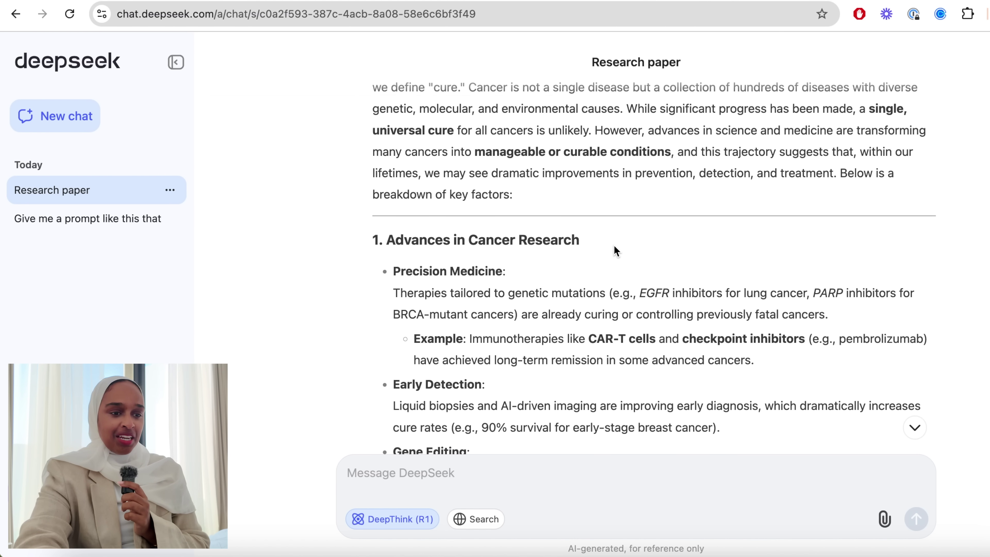
scroll(615, 247, "up", 2)
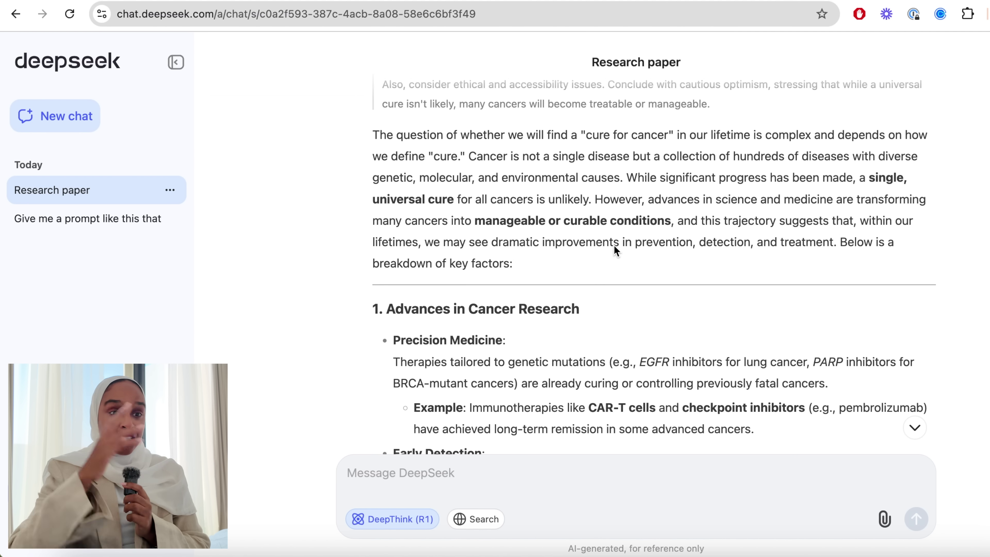
scroll(623, 243, "down", 15)
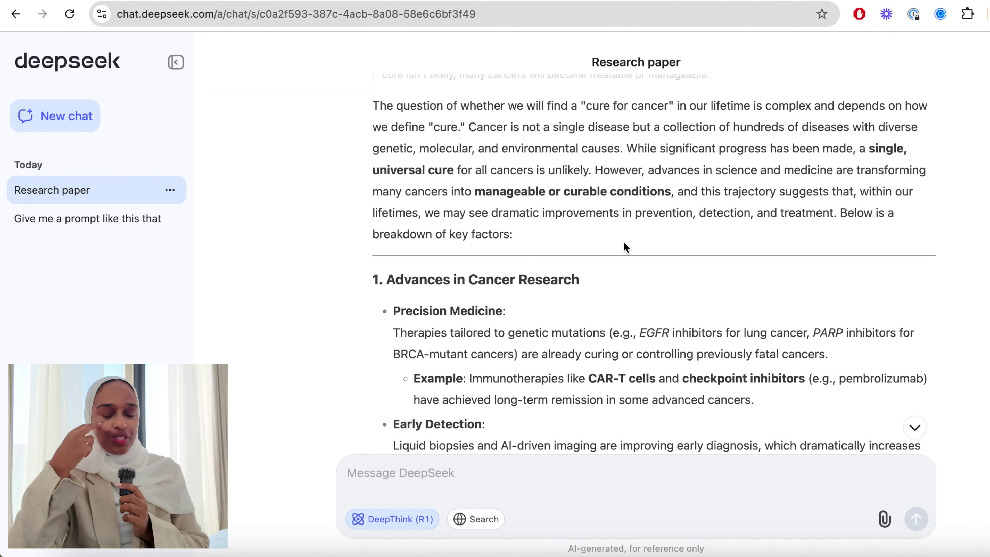
scroll(633, 287, "down", 10)
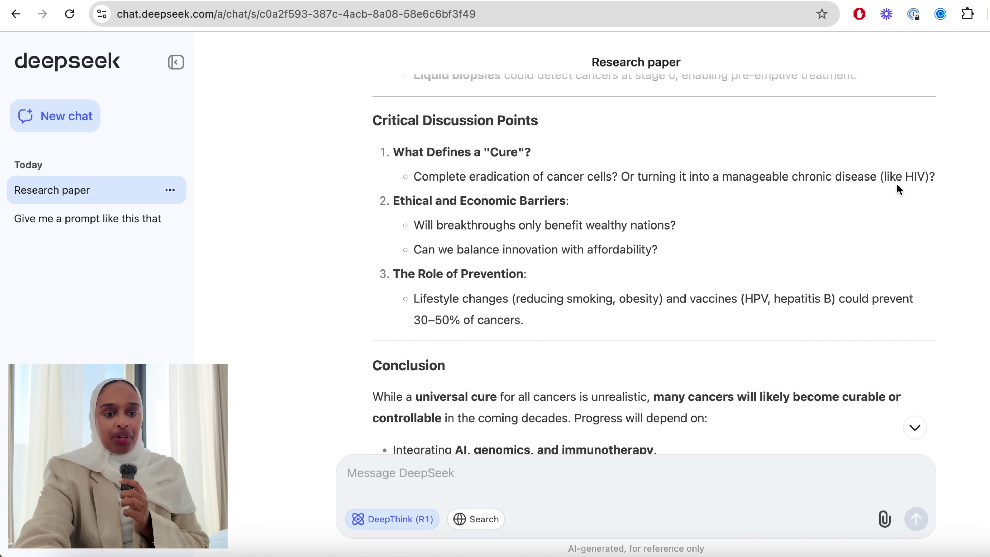
scroll(898, 185, "down", 3)
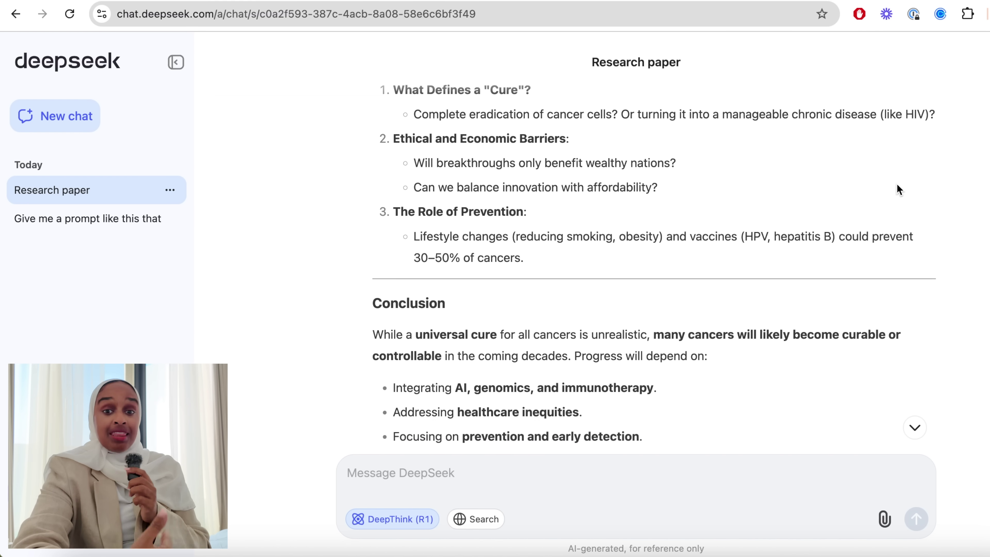
scroll(897, 188, "down", 5)
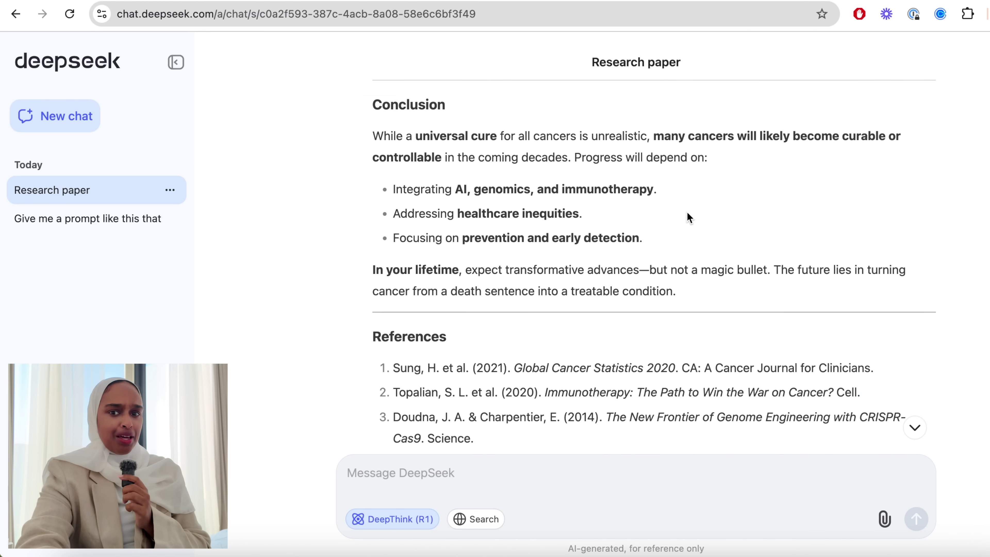
scroll(687, 212, "down", 10)
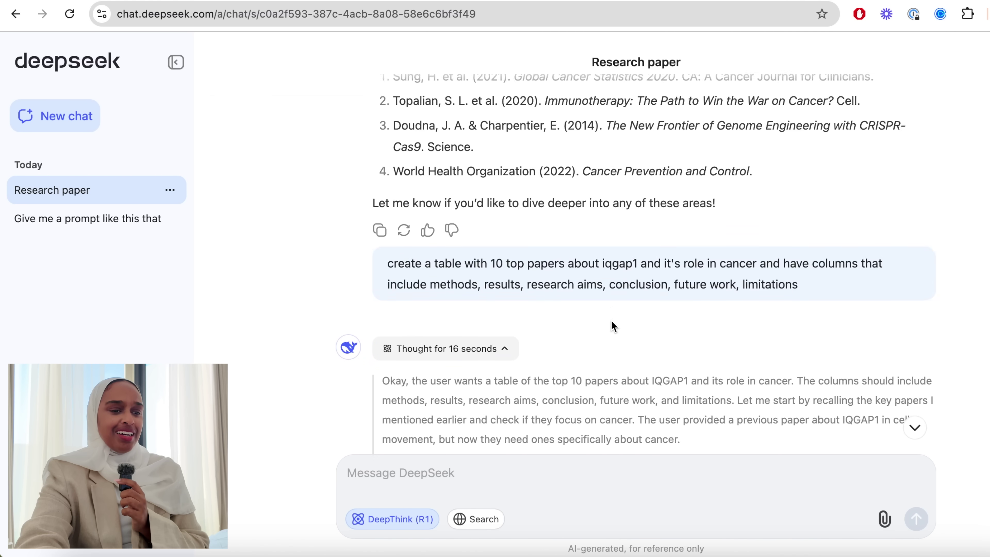
Review the request for a table of 10 top papers on IQGAP1 in cancer and DeepSeek's reasoning behind the paper selection.
scroll(612, 323, "down", 2)
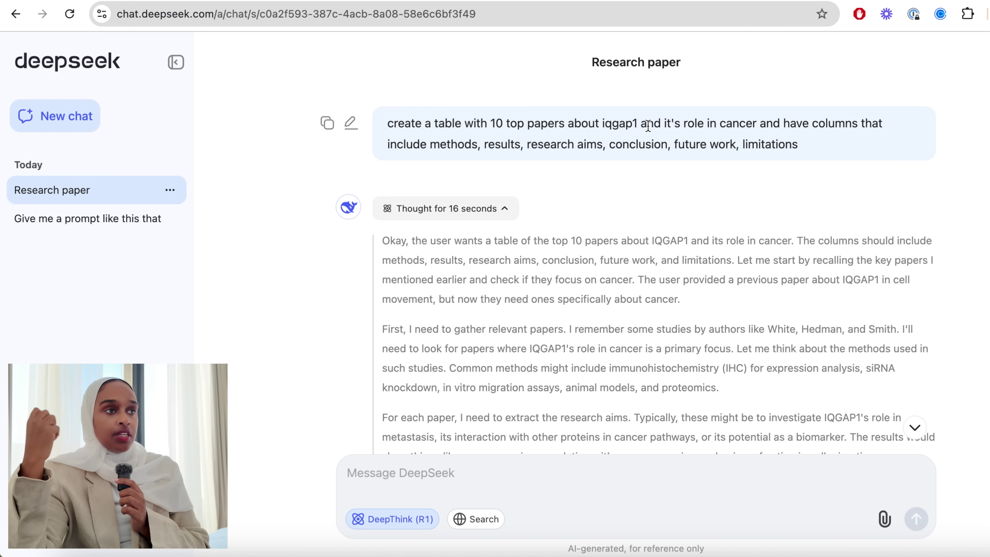
scroll(612, 236, "down", 2)
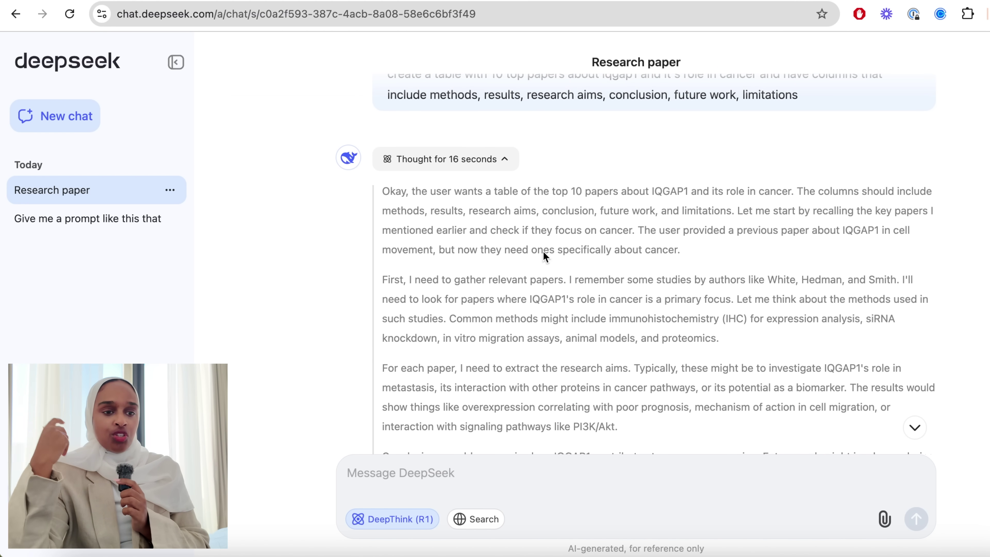
scroll(524, 162, "down", 2)
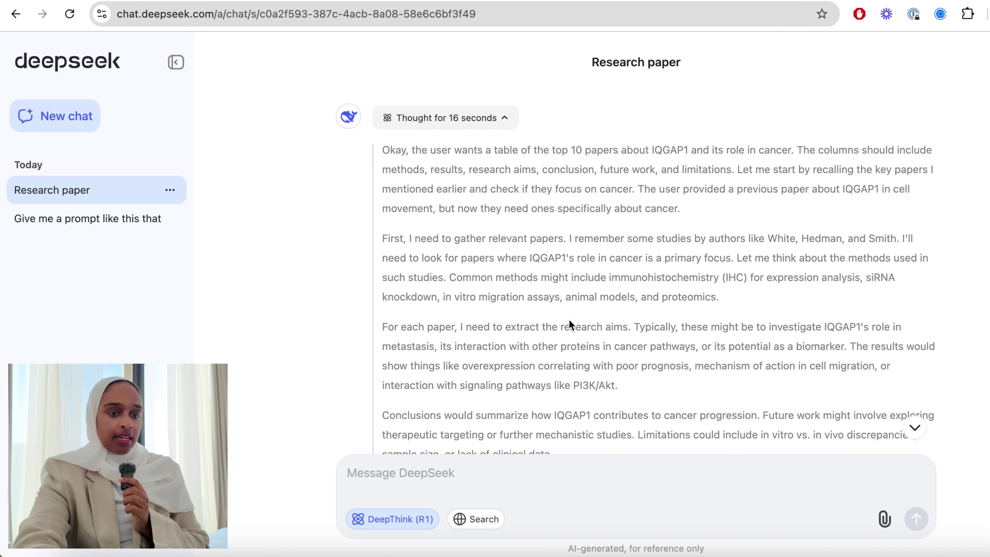
scroll(569, 319, "down", 5)
scroll(607, 230, "down", 2)
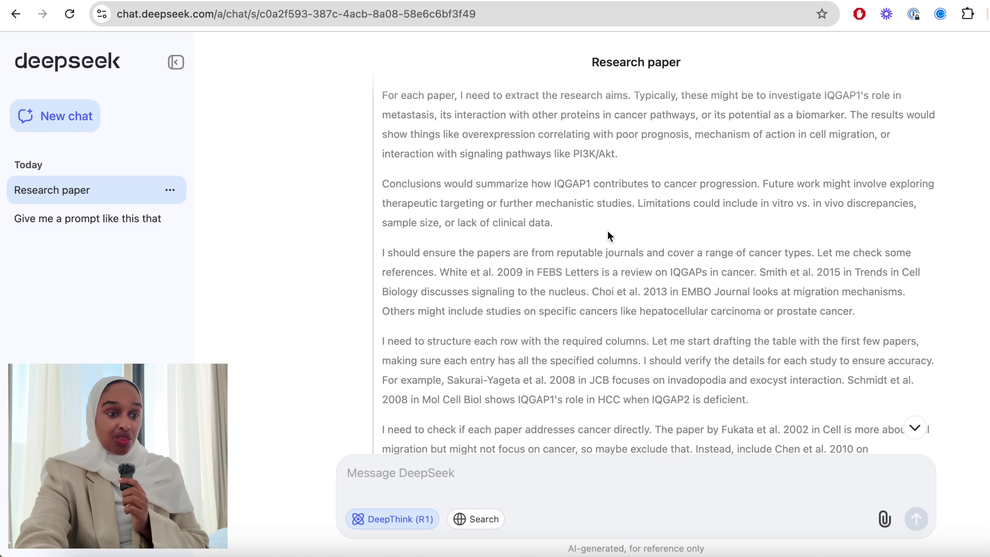
scroll(594, 121, "up", 1)
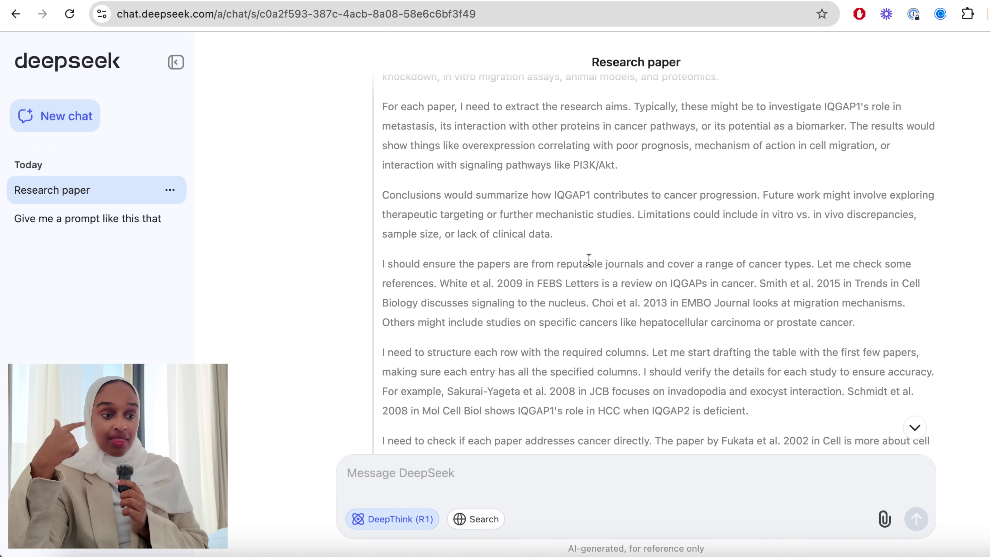
scroll(589, 259, "down", 5)
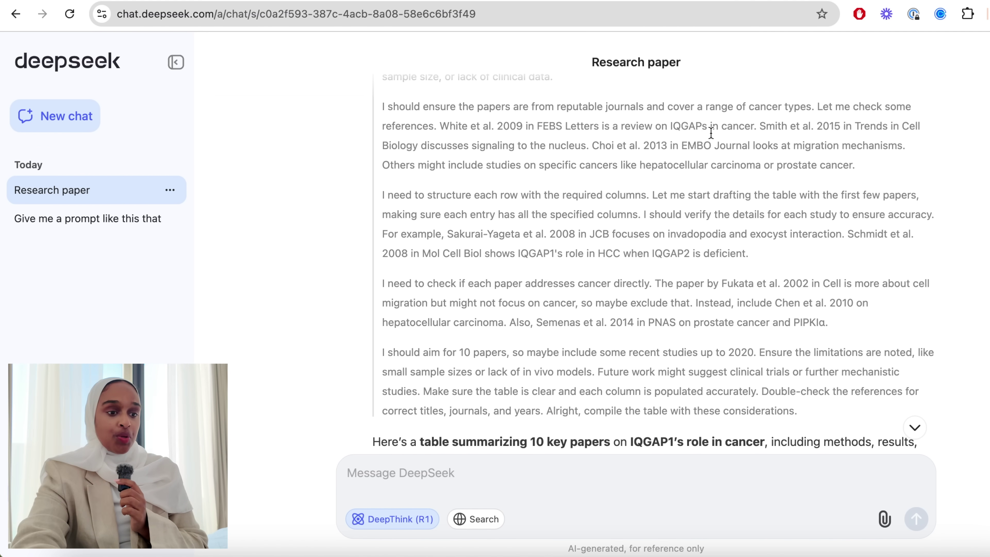
scroll(655, 187, "down", 2)
scroll(645, 236, "down", 4)
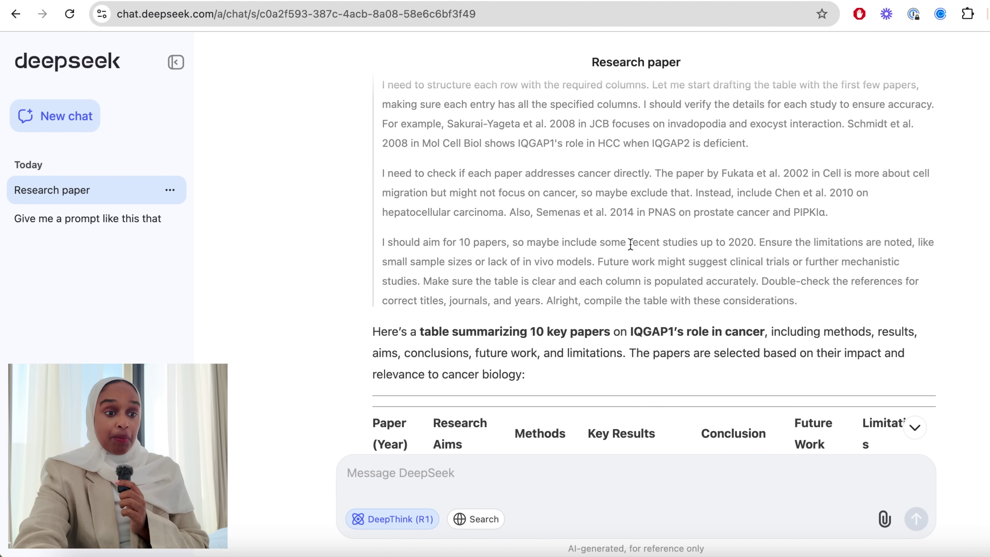
Look through the table of 10 key papers on IQGAP1's role in cancer, checking its columns and rows down to Key Themes.
scroll(619, 253, "down", 5)
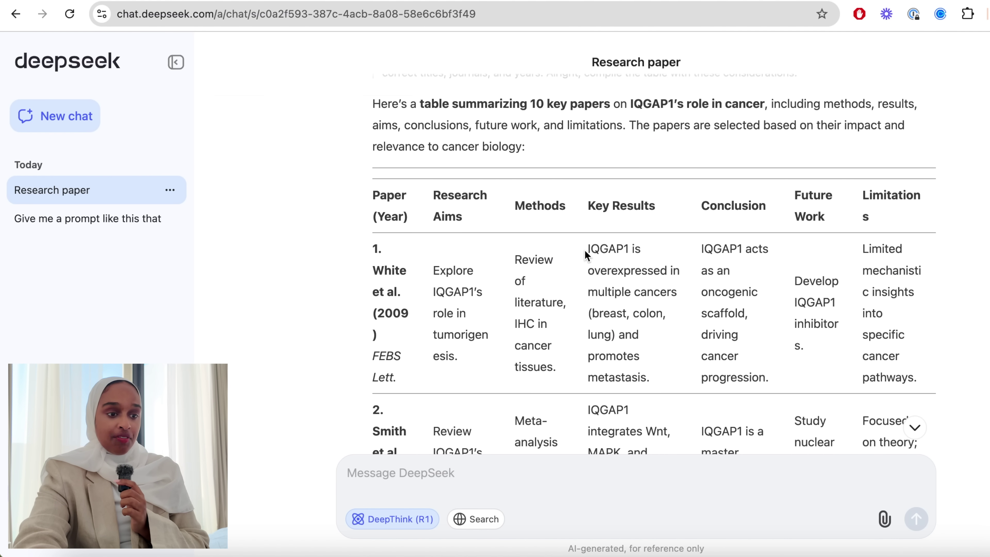
scroll(587, 255, "down", 2)
scroll(587, 255, "up", 3)
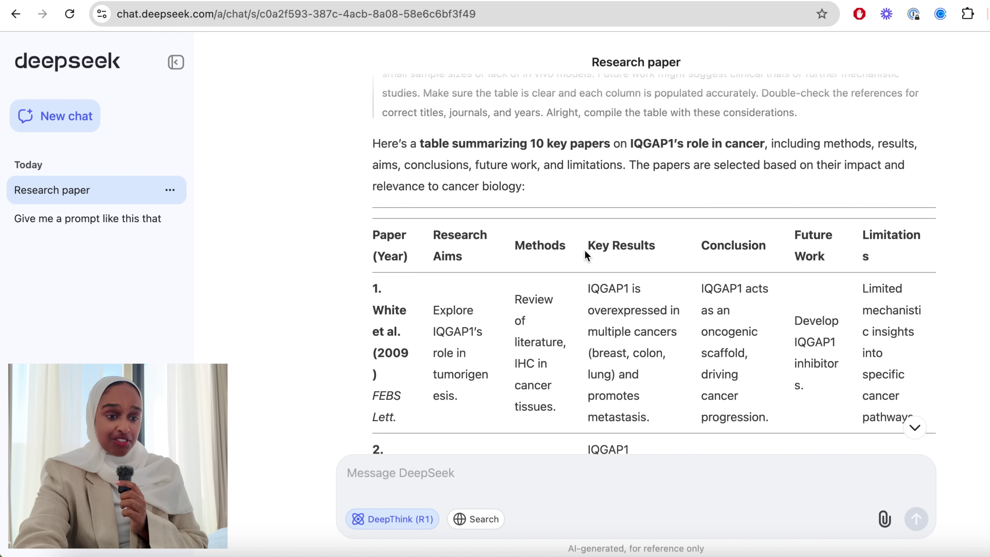
scroll(592, 290, "down", 10)
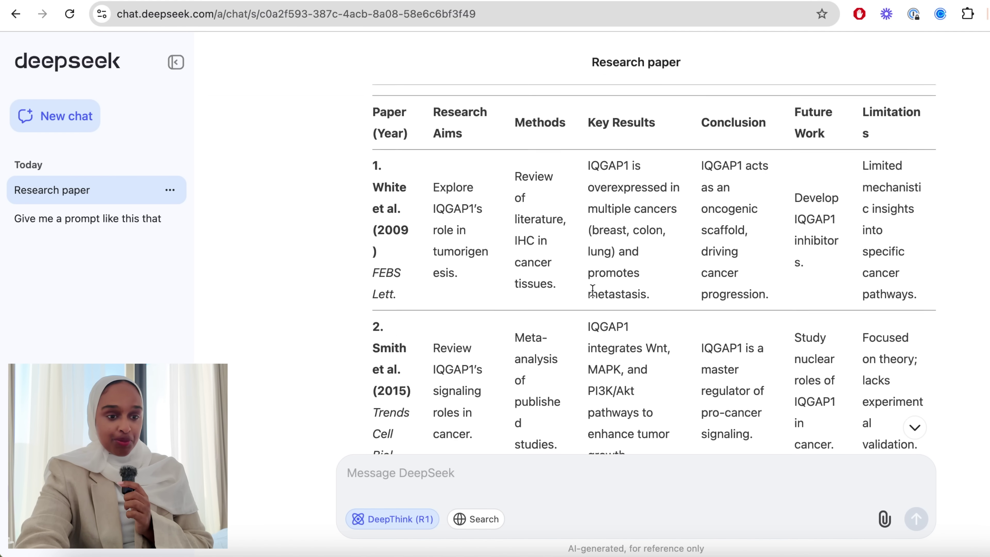
scroll(592, 290, "up", 10)
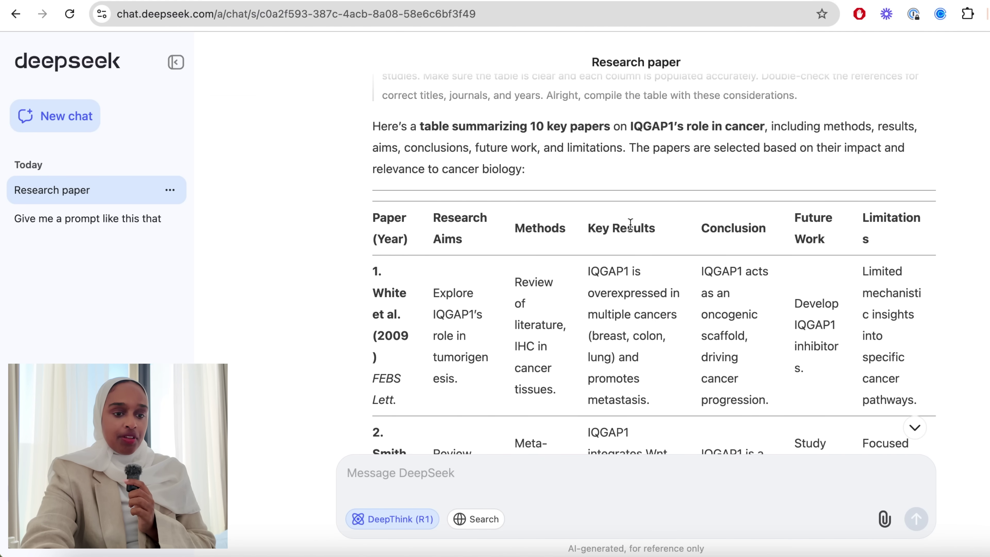
scroll(689, 342, "down", 20)
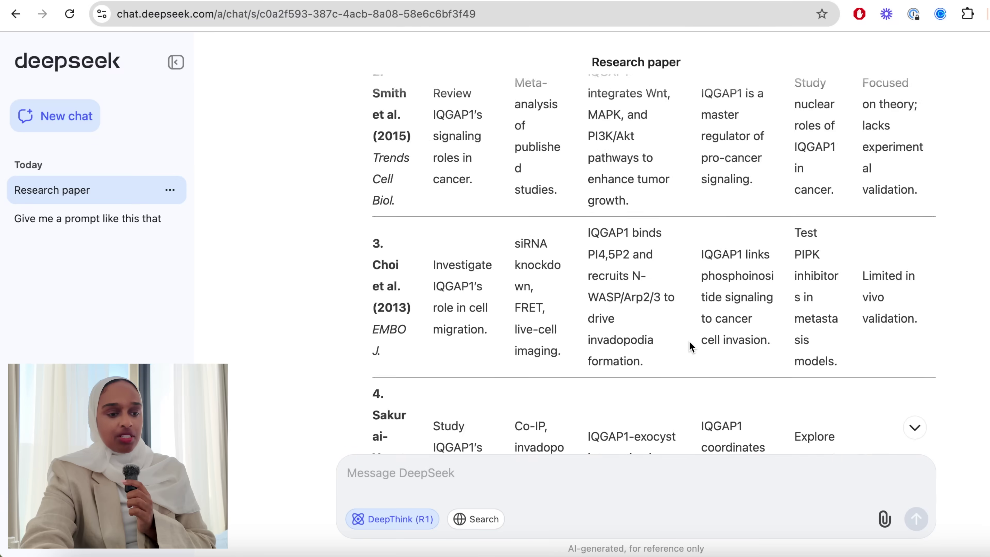
scroll(690, 346, "down", 4)
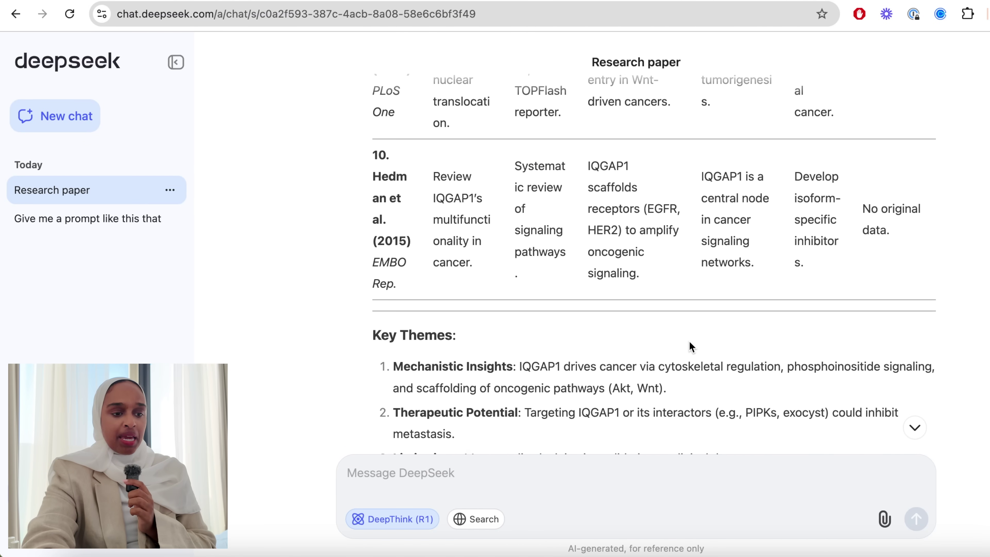
Read the Future Directions closing the table answer and view the attached IQGAP1 diagram sent with "can you explain this image?".
scroll(689, 342, "down", 2)
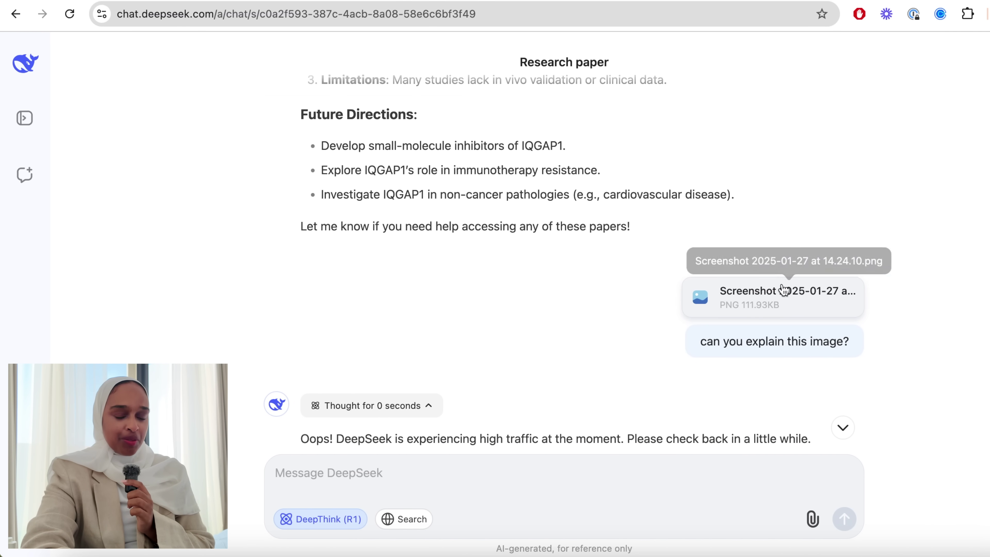
mouse_move(647, 330)
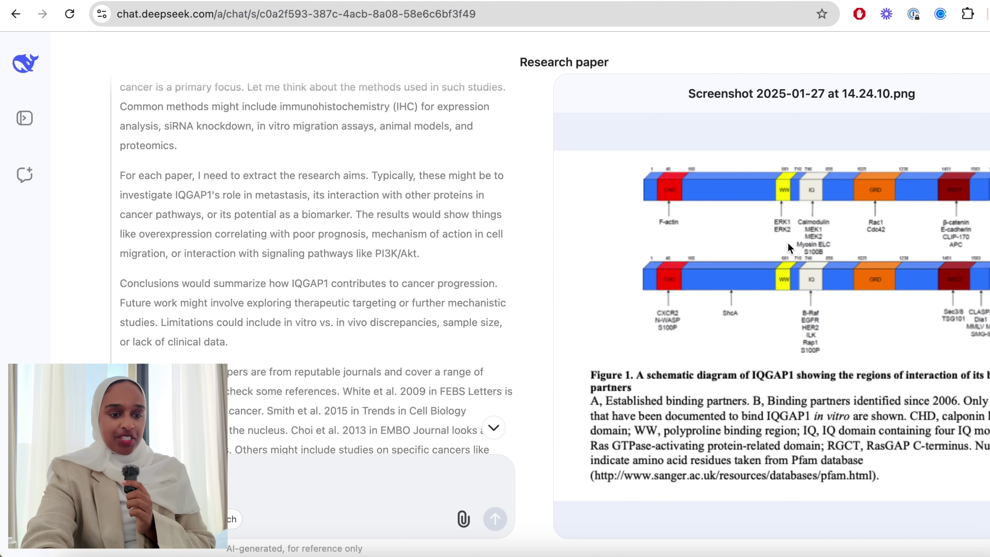
scroll(483, 319, "down", 10)
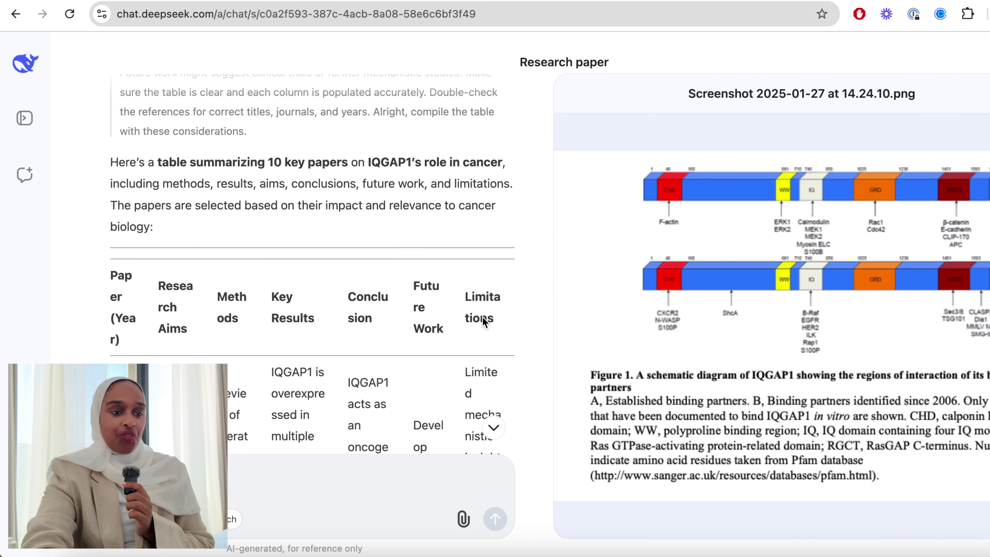
scroll(483, 320, "down", 5)
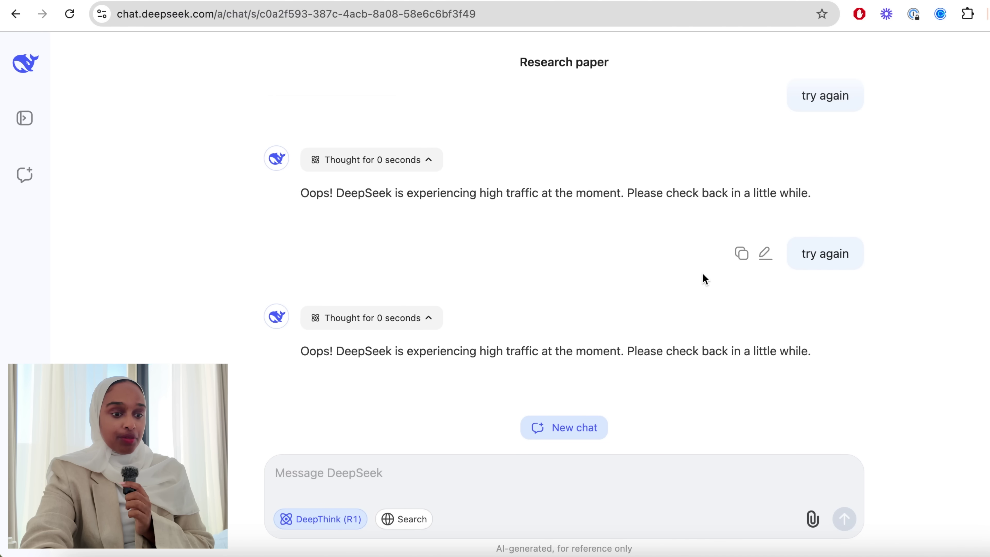
Check the replies to the image explanation request and each "try again" message, and return to the table of key papers.
scroll(703, 278, "up", 6)
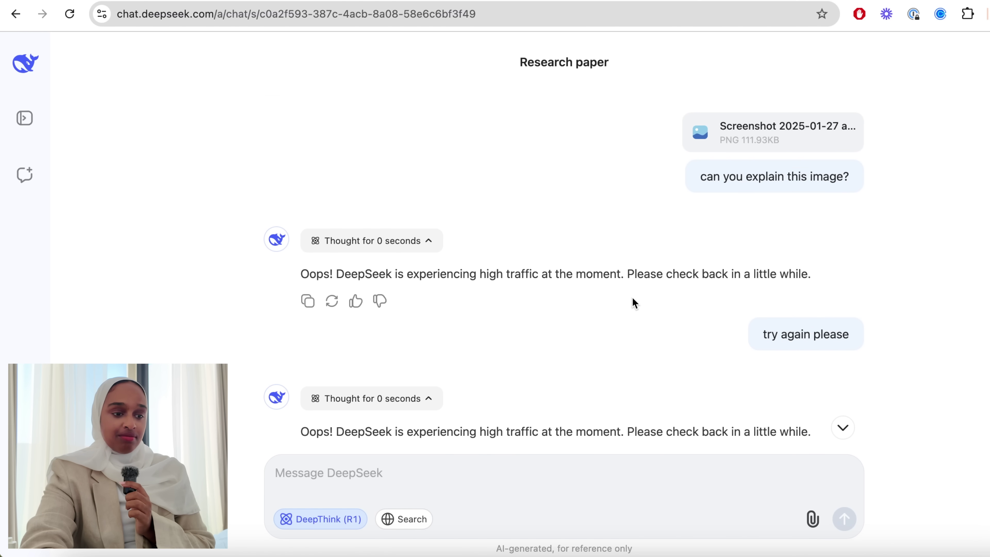
scroll(605, 265, "down", 4)
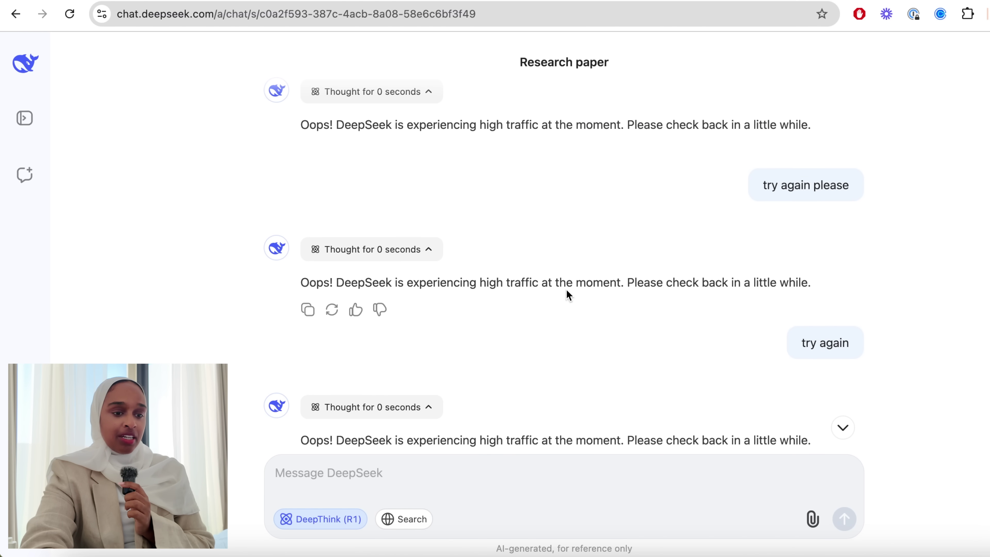
scroll(546, 274, "down", 6)
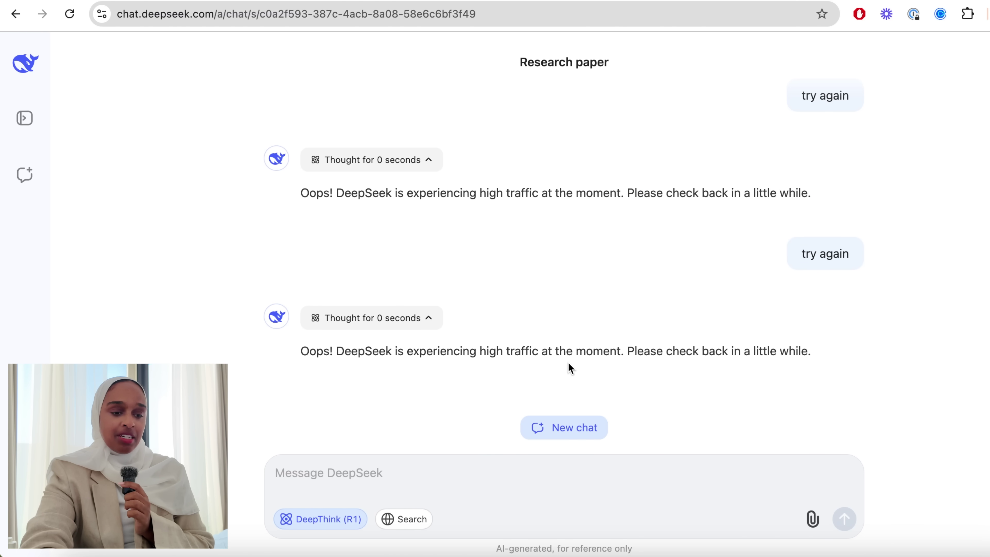
scroll(647, 392, "down", 2)
scroll(646, 389, "up", 3)
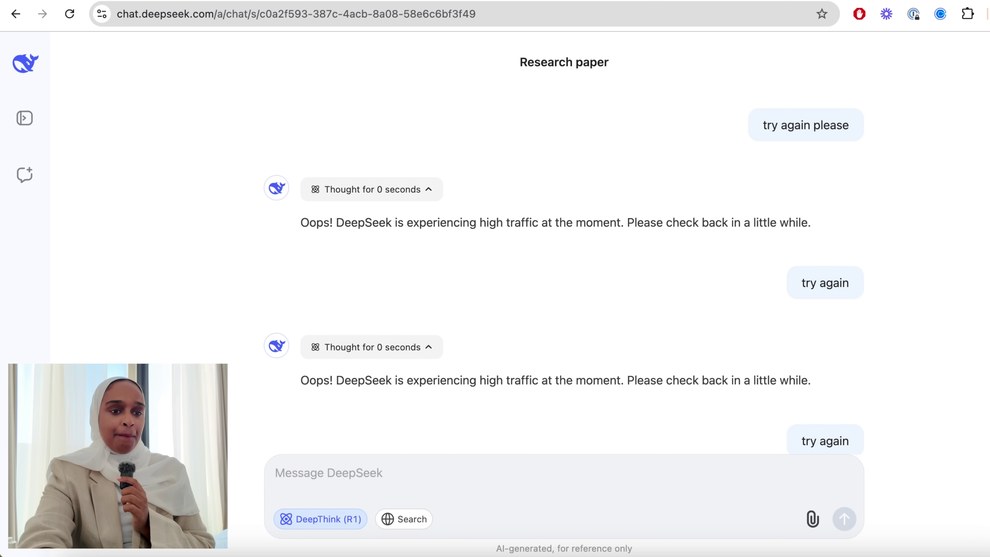
scroll(657, 208, "up", 10)
scroll(656, 207, "up", 15)
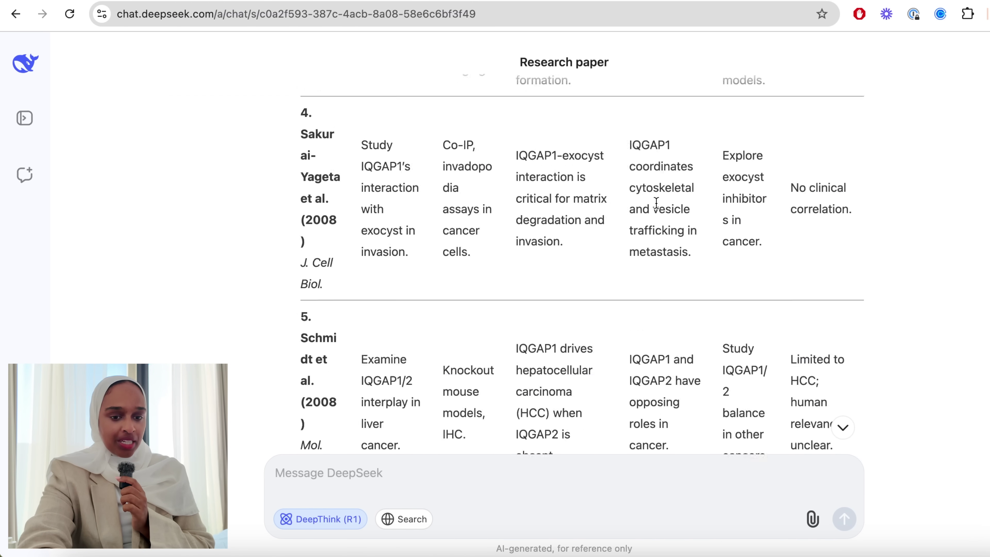